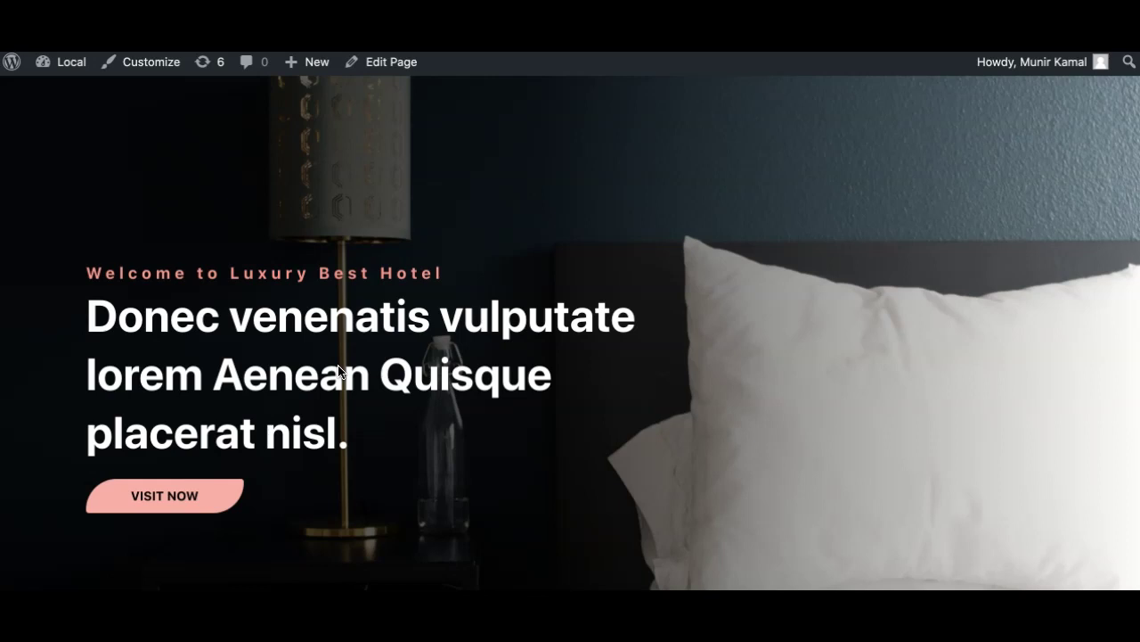
- Scroll through the Full Page Templates listing past categories like Fashion and Hotel
scroll(402, 400, down, 4)
scroll(402, 401, down, 4)
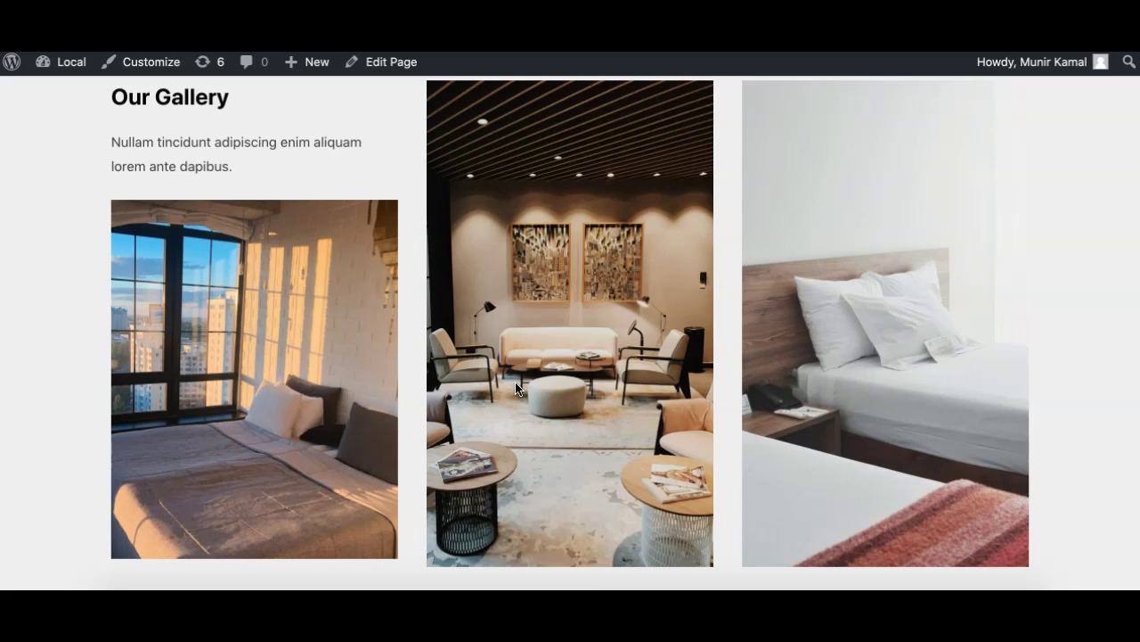
scroll(517, 386, down, 3)
scroll(525, 311, down, 2)
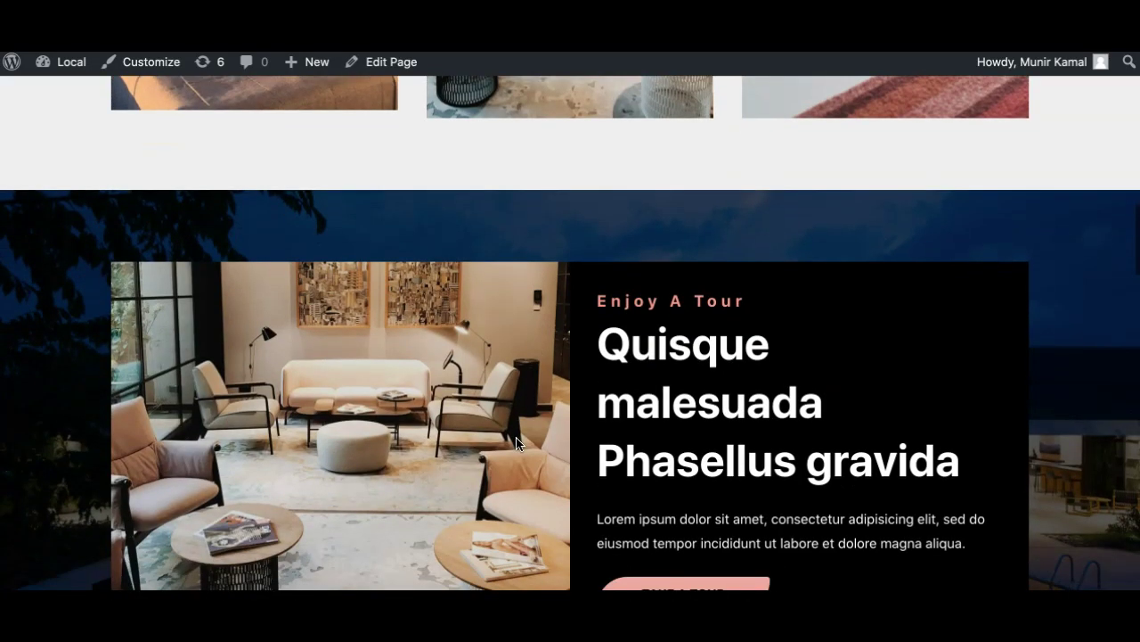
scroll(517, 441, down, 3)
scroll(517, 442, down, 2)
scroll(516, 443, down, 2)
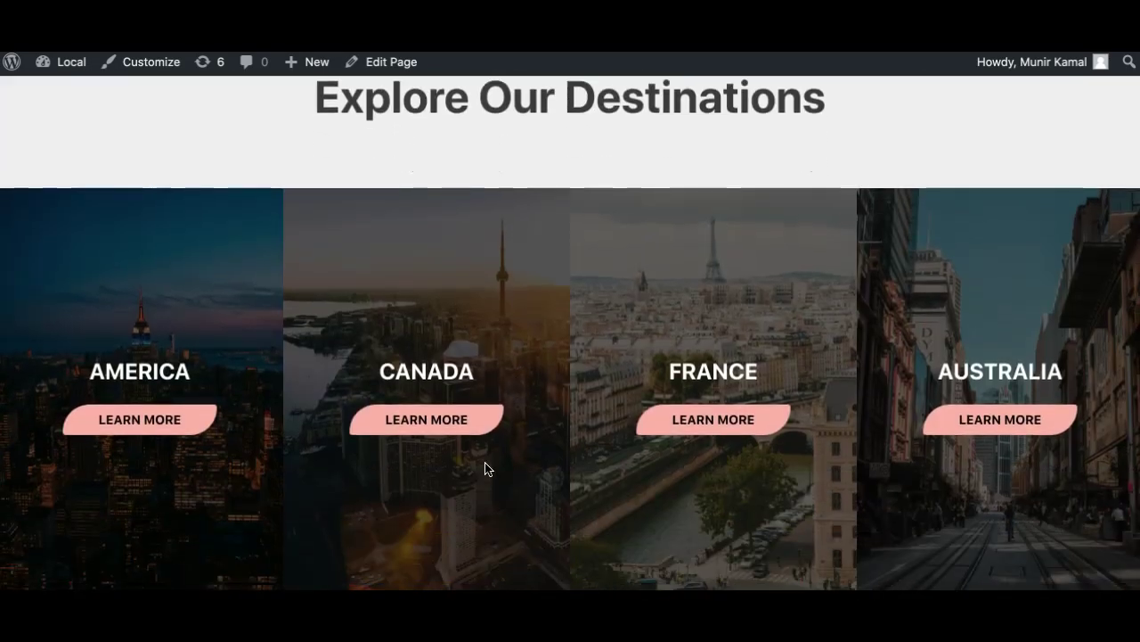
scroll(485, 490, down, 3)
scroll(484, 499, down, 2)
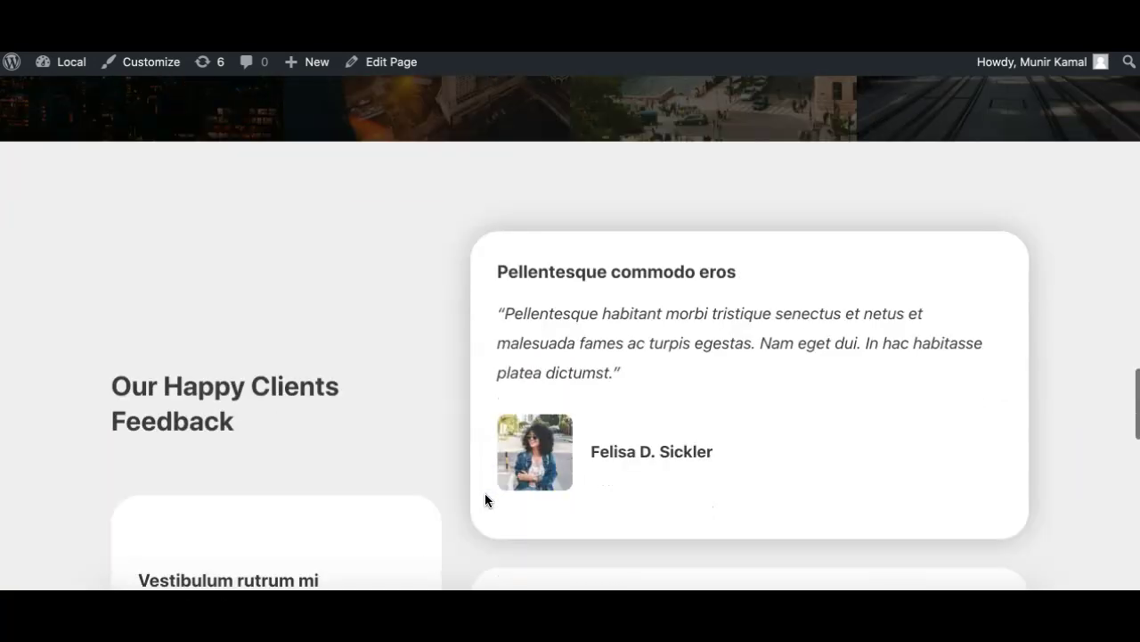
scroll(485, 494, down, 4)
scroll(486, 497, down, 4)
scroll(486, 497, down, 3)
scroll(486, 499, down, 2)
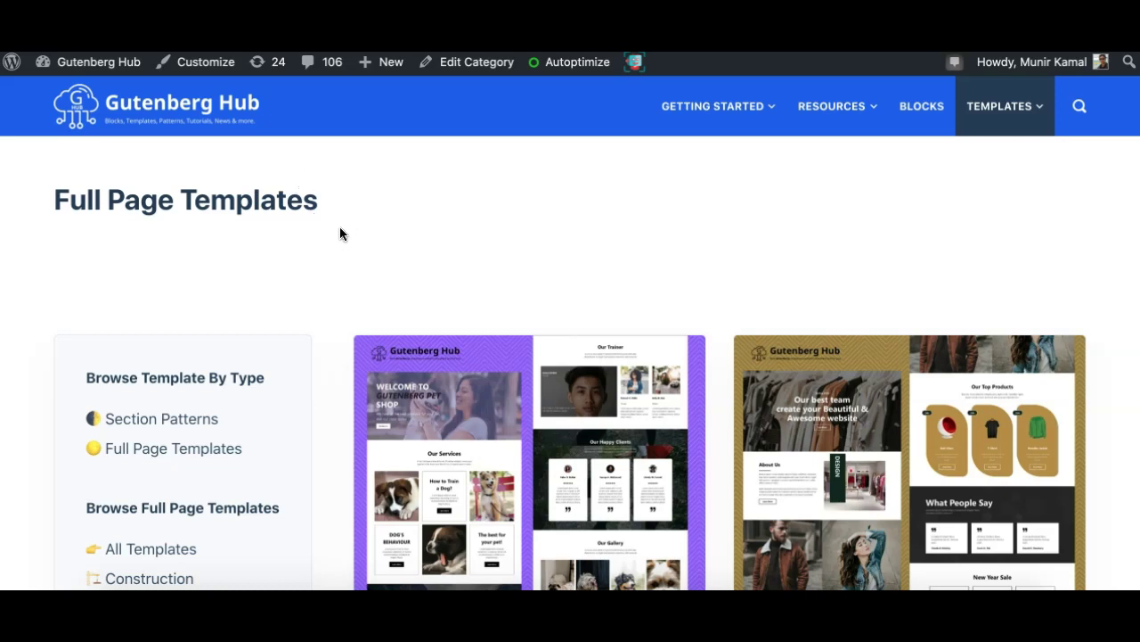
scroll(322, 311, down, 2)
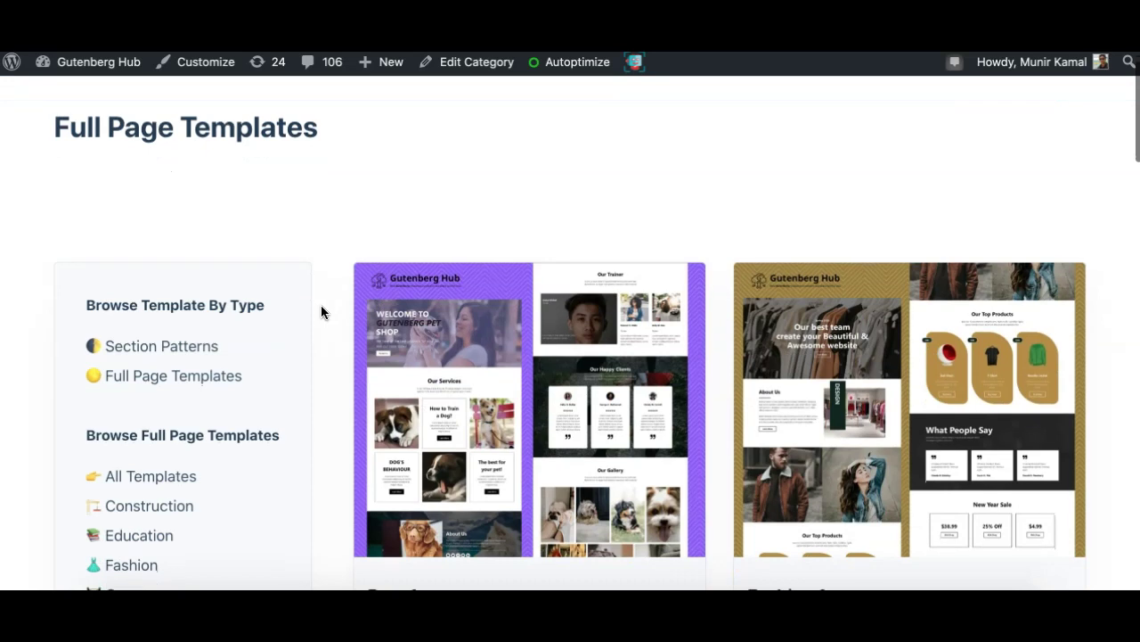
scroll(285, 401, down, 1)
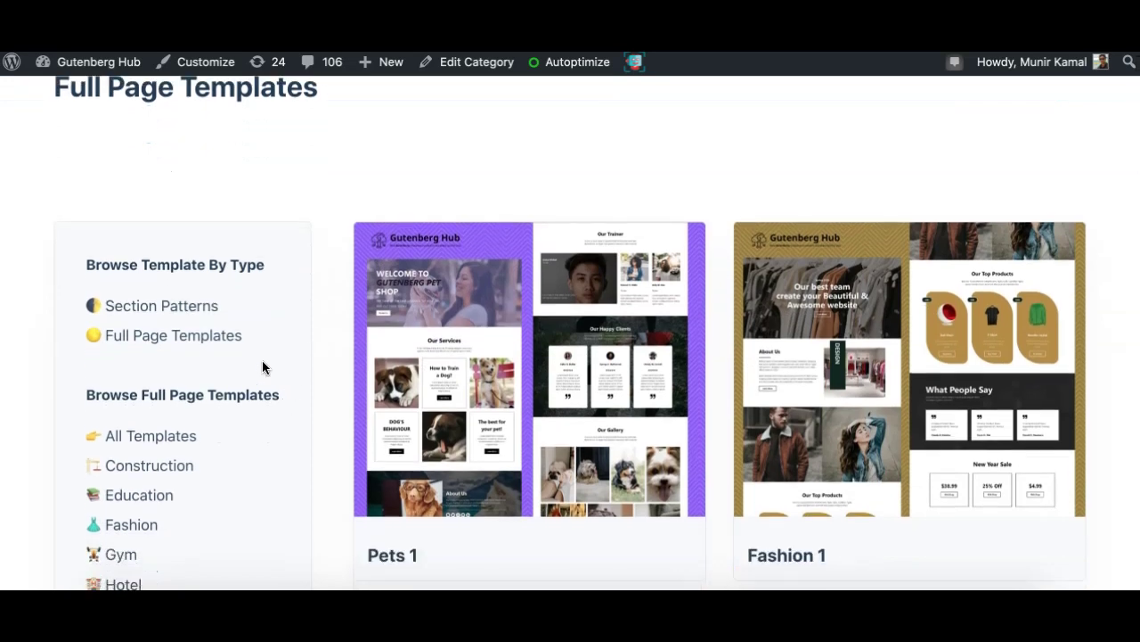
scroll(262, 389, down, 5)
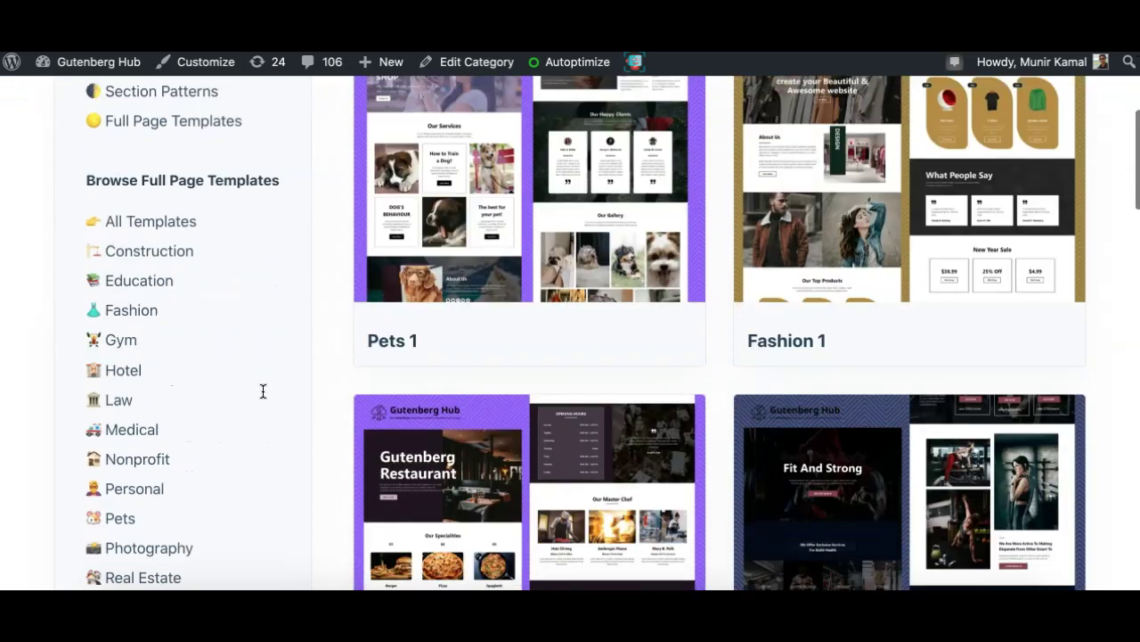
scroll(262, 390, down, 2)
scroll(263, 390, down, 3)
scroll(262, 391, up, 10)
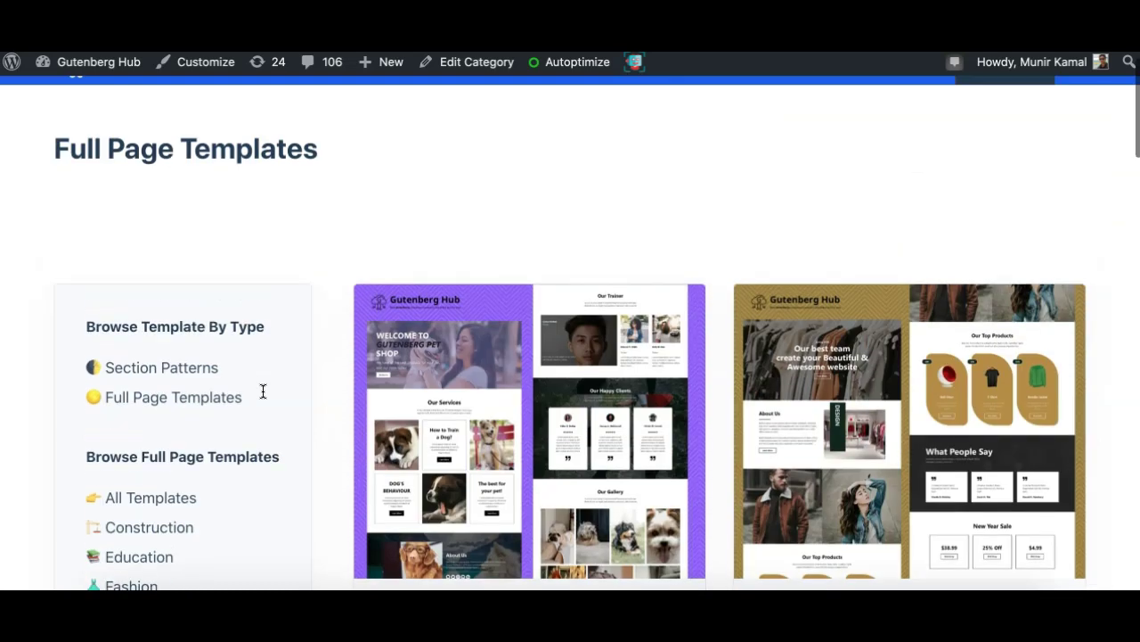
scroll(263, 390, up, 1)
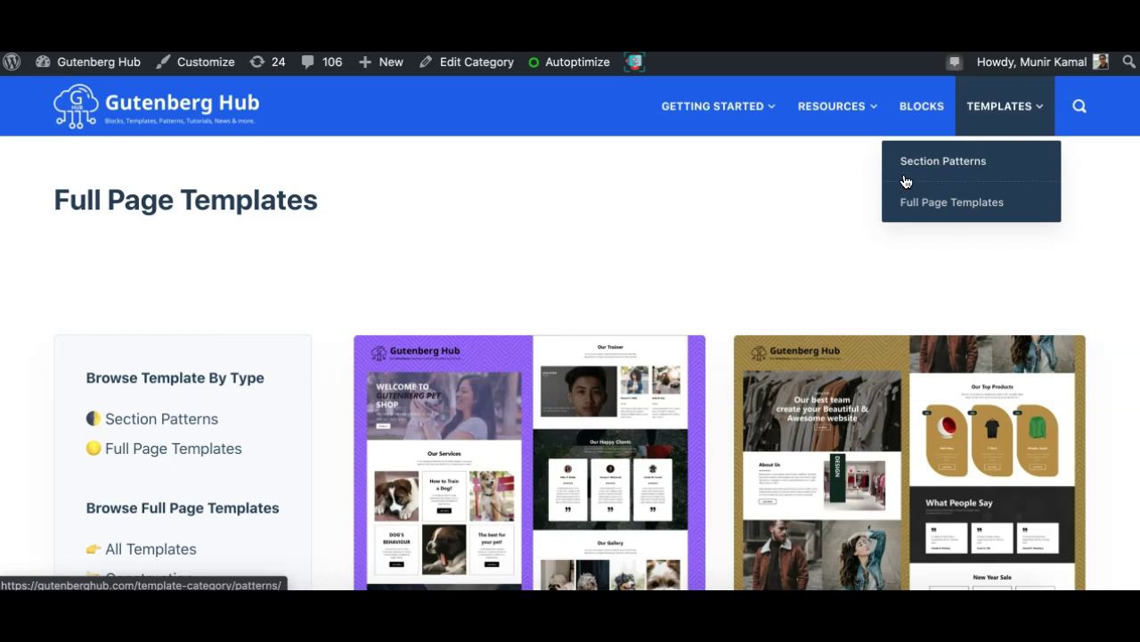
- Browse Section Patterns cards like Team 17 and Pricing Table 20, then return to the top
click(952, 169)
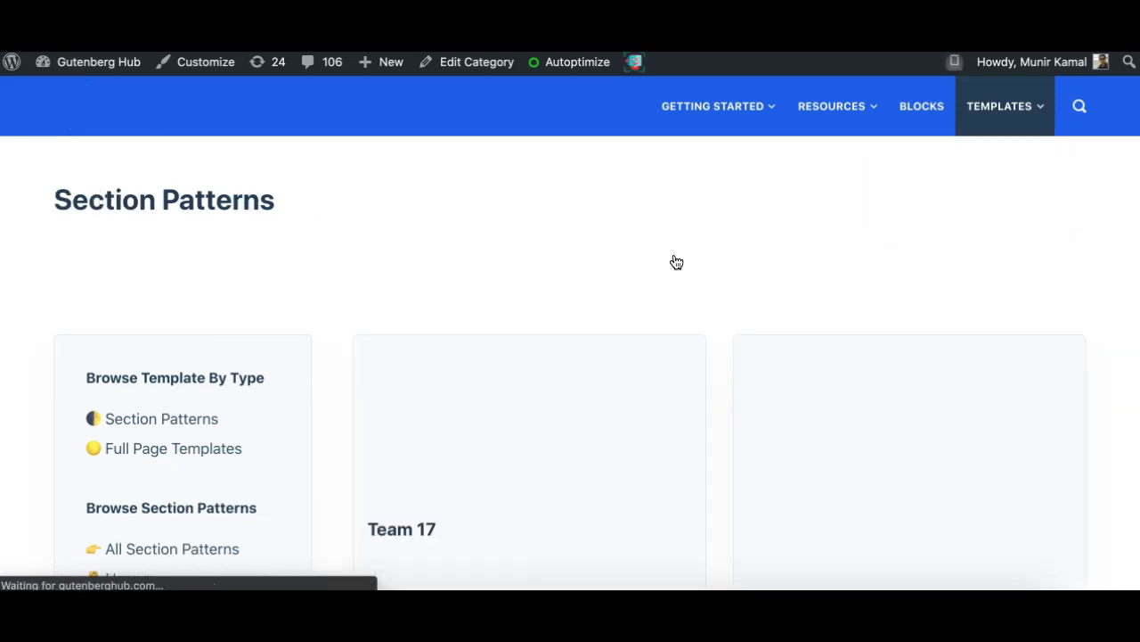
scroll(649, 458, down, 2)
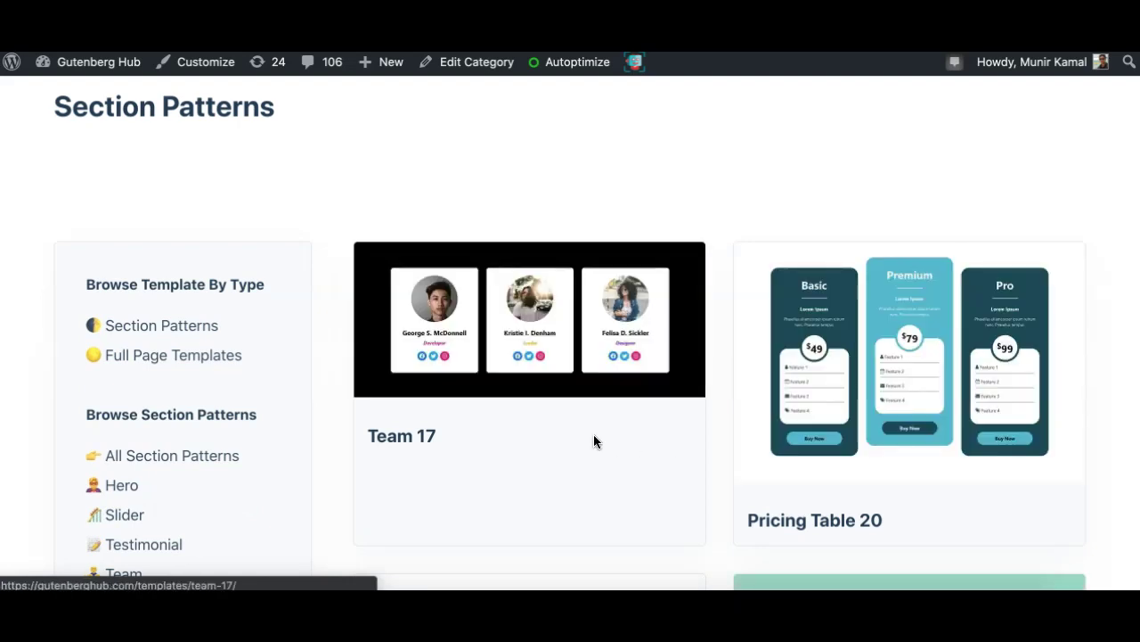
scroll(598, 468, down, 1)
scroll(600, 481, down, 2)
scroll(599, 481, down, 2)
scroll(600, 481, down, 2)
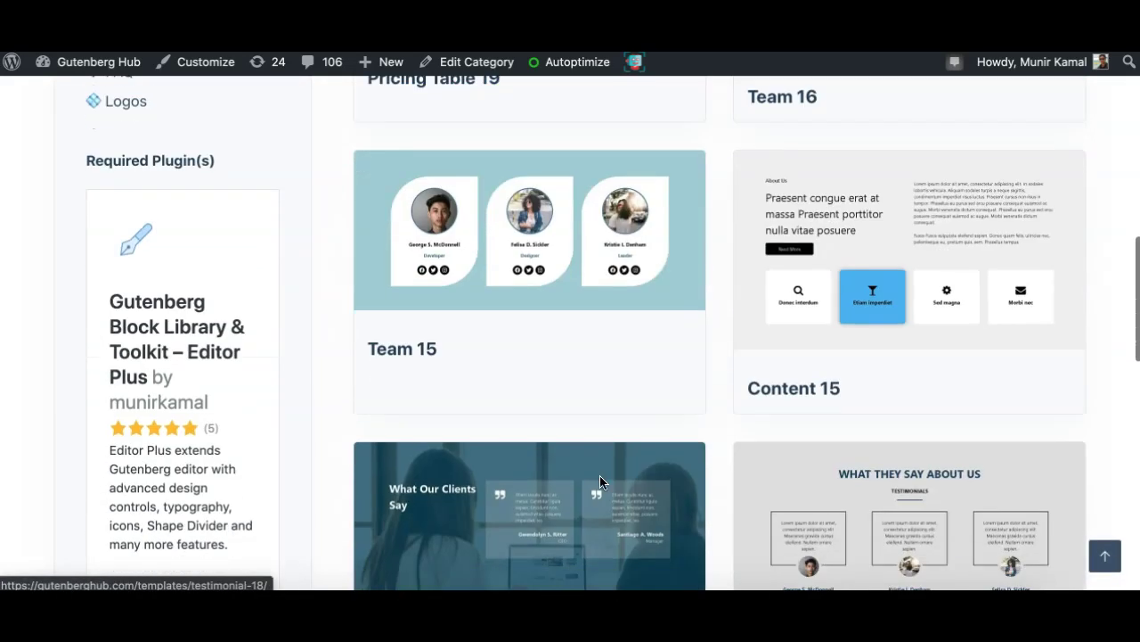
scroll(599, 481, down, 2)
scroll(599, 481, down, 1)
scroll(600, 481, down, 5)
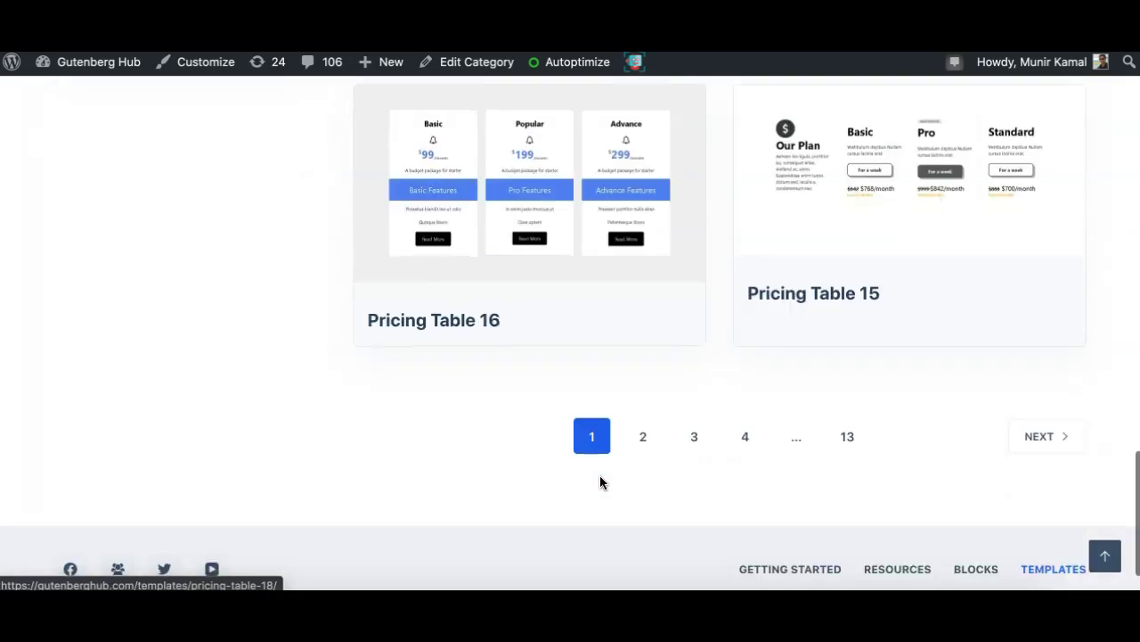
scroll(600, 482, up, 1)
scroll(599, 482, up, 5)
scroll(600, 482, up, 5)
scroll(600, 482, up, 5)
scroll(401, 438, down, 2)
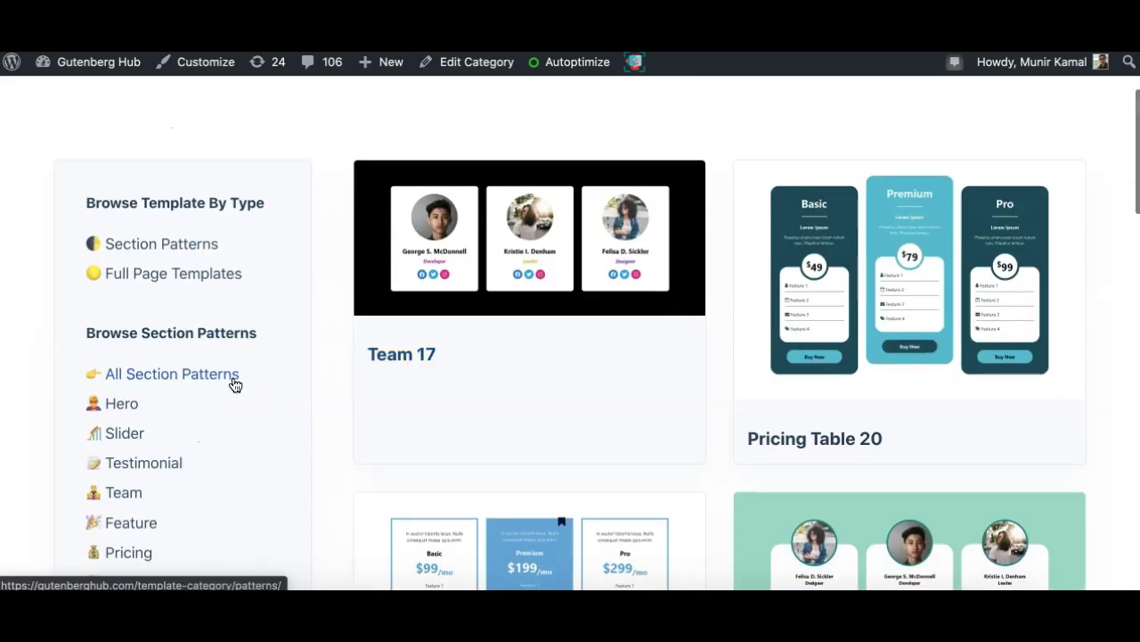
scroll(528, 397, down, 4)
scroll(529, 397, down, 3)
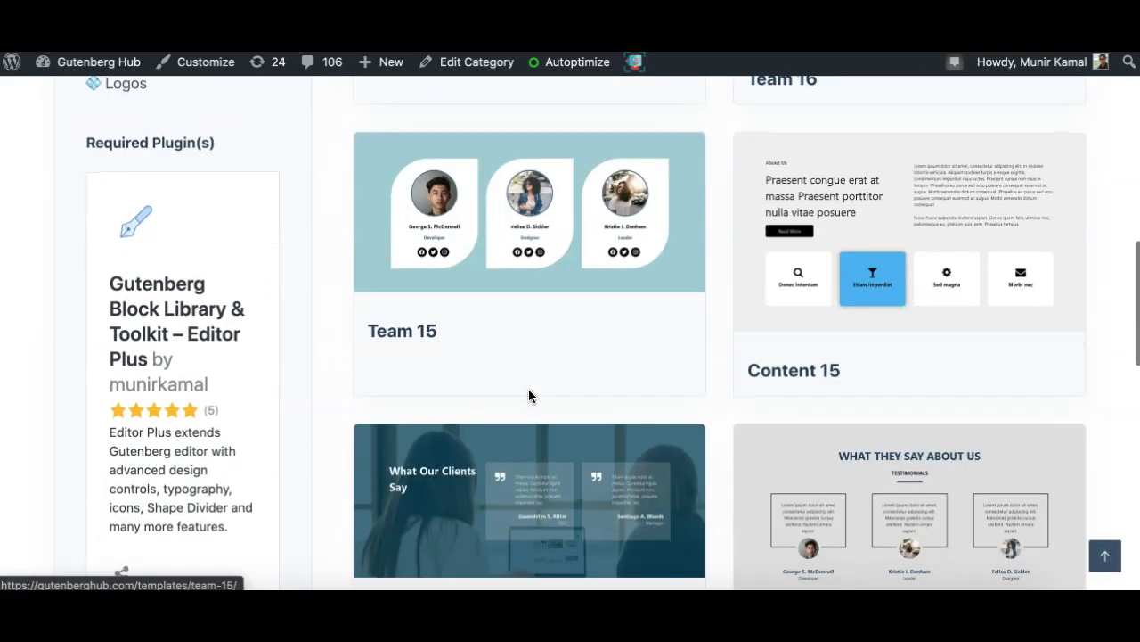
scroll(528, 397, up, 3)
scroll(529, 395, up, 6)
scroll(529, 395, down, 1)
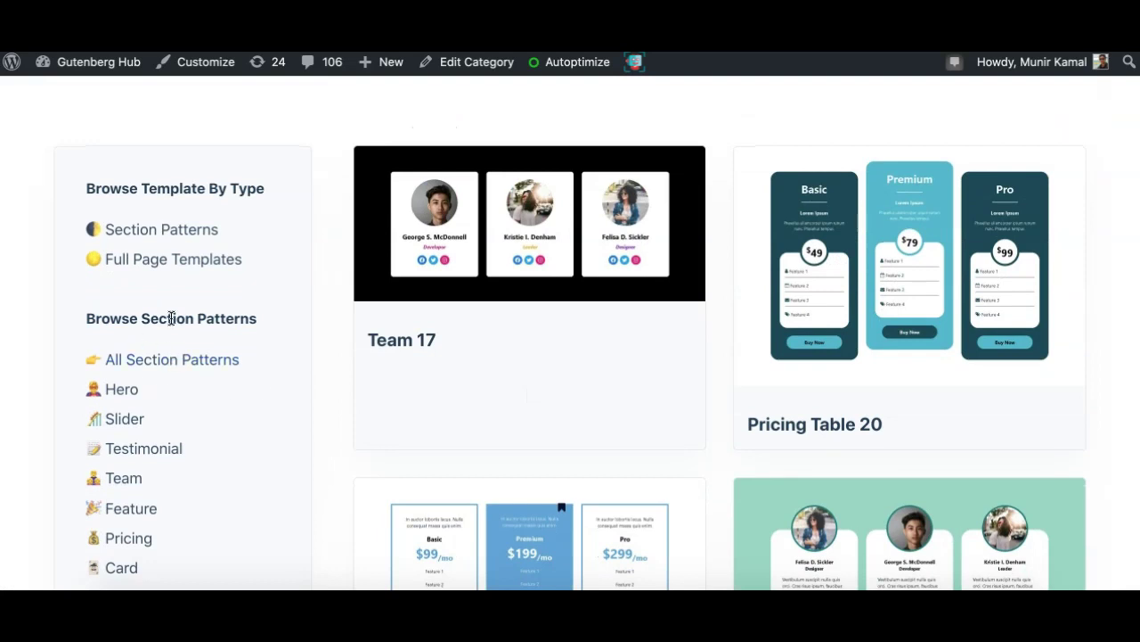
scroll(177, 415, down, 2)
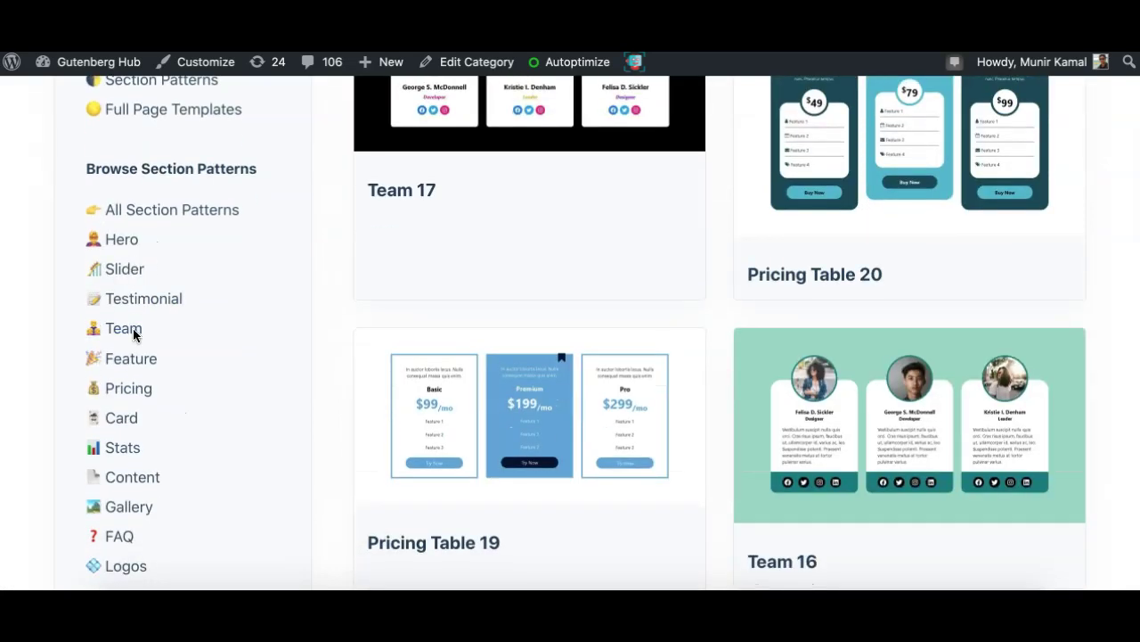
scroll(132, 395, down, 2)
click(130, 396)
mouse_move(1005, 106)
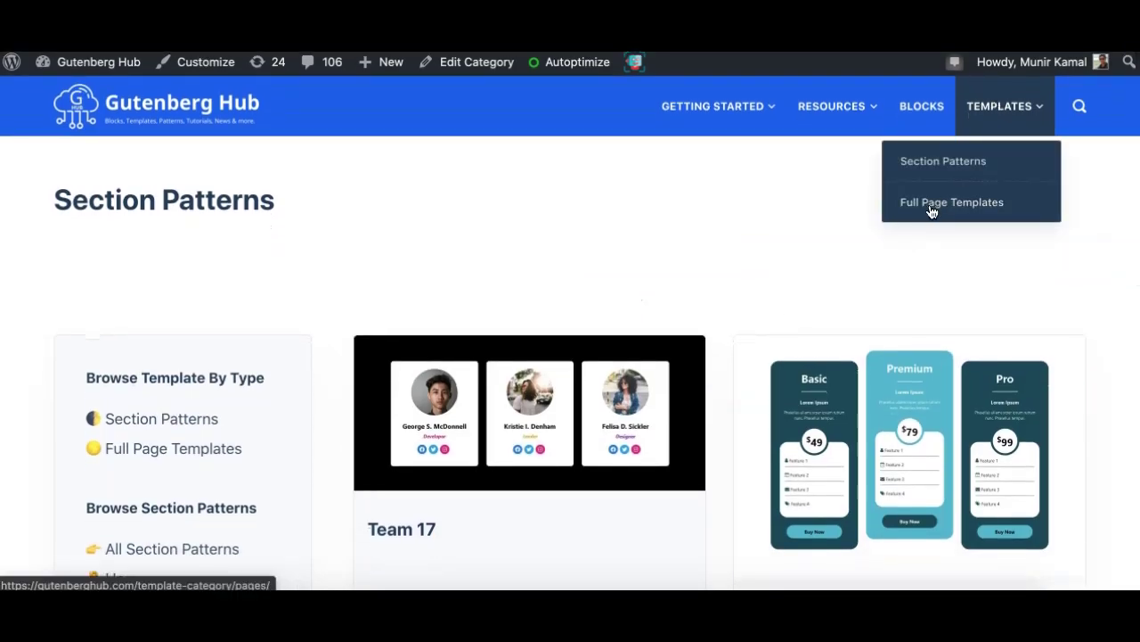
click(931, 211)
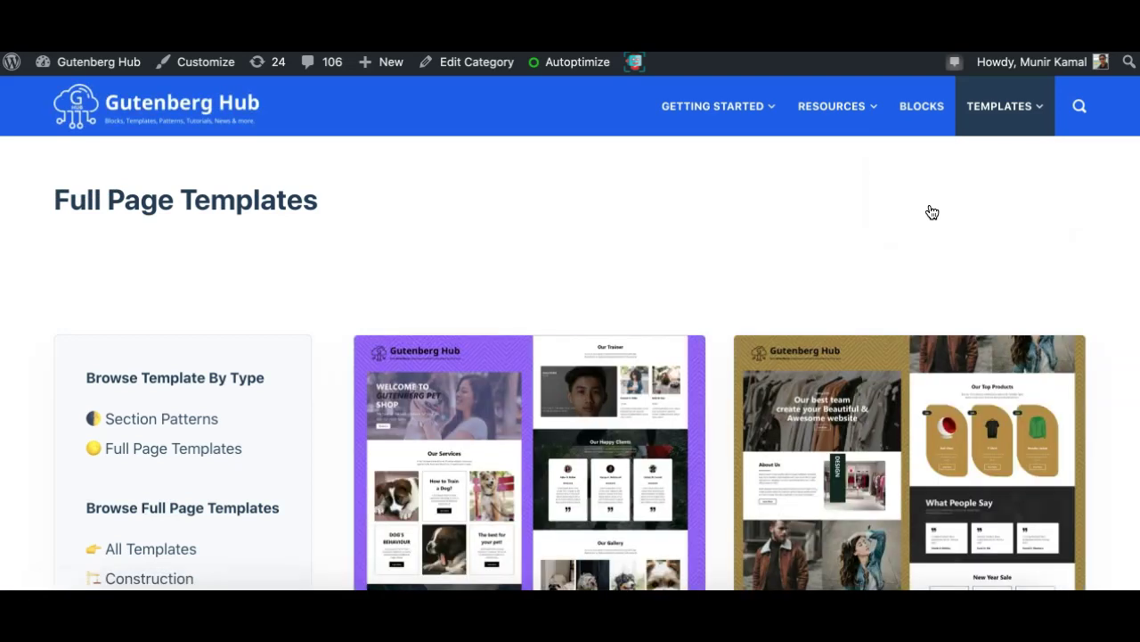
scroll(730, 404, down, 3)
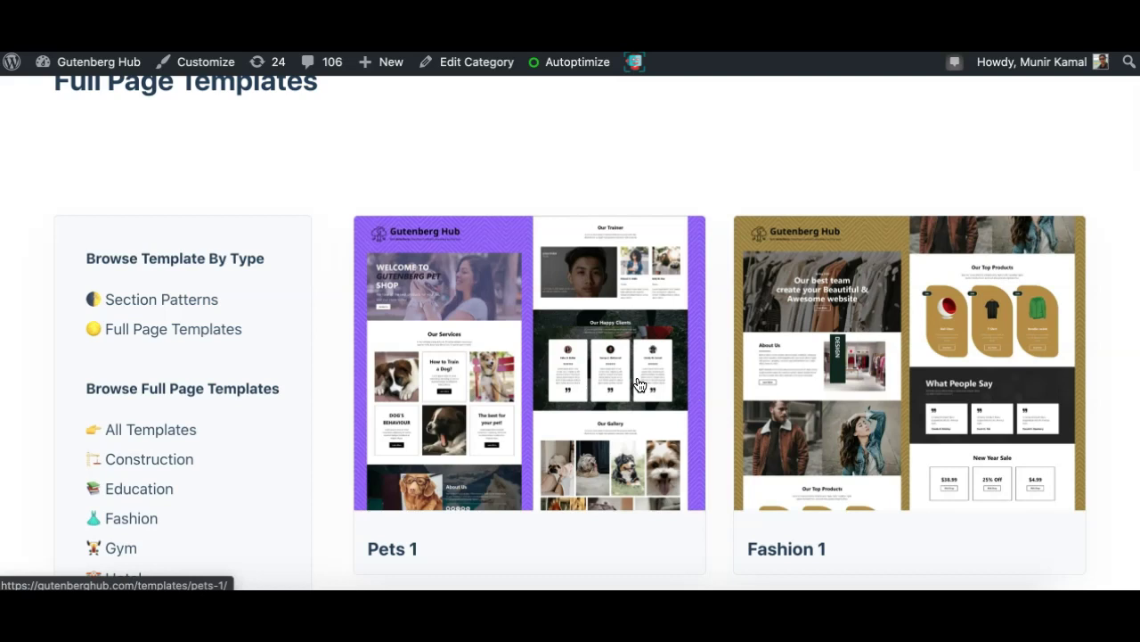
scroll(642, 432, down, 4)
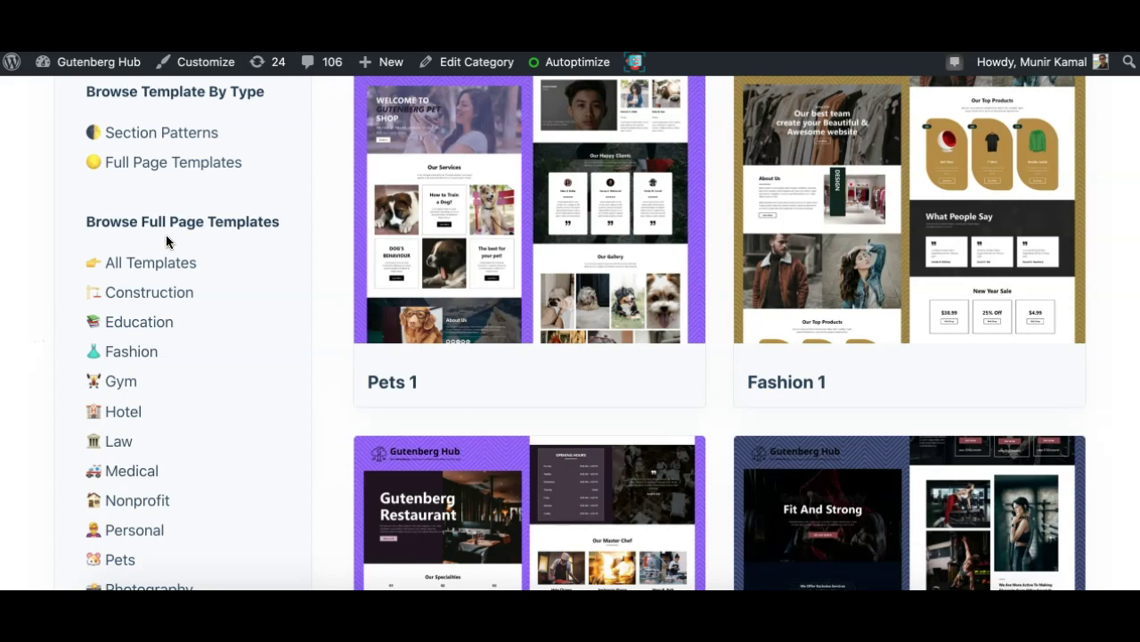
scroll(158, 361, down, 3)
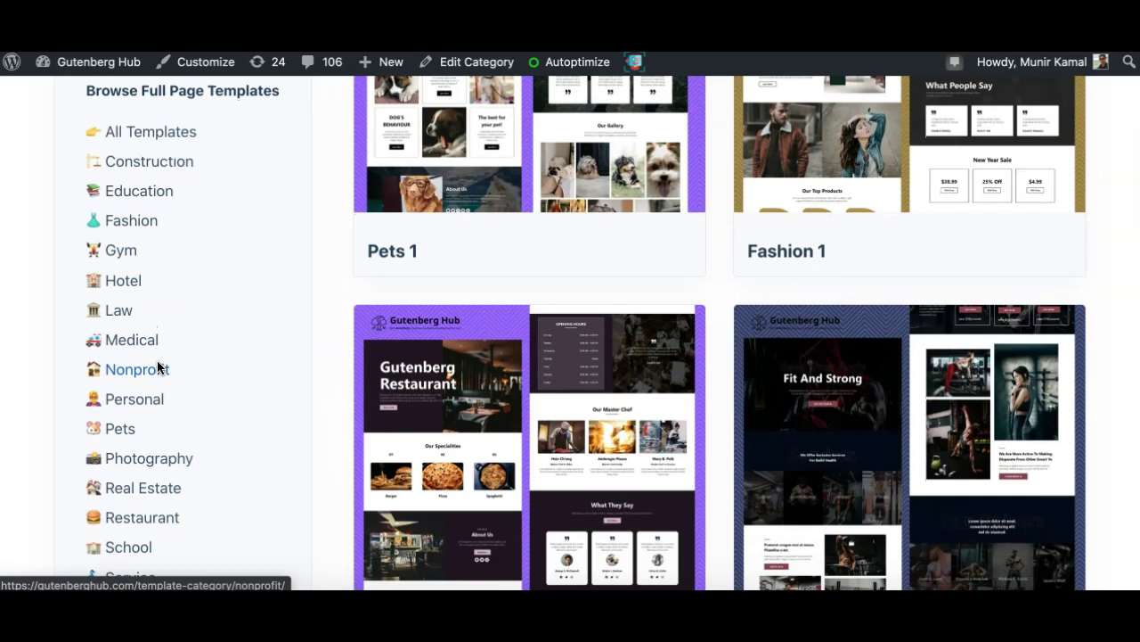
scroll(157, 360, down, 1)
scroll(145, 295, up, 2)
scroll(145, 298, down, 3)
scroll(130, 187, up, 2)
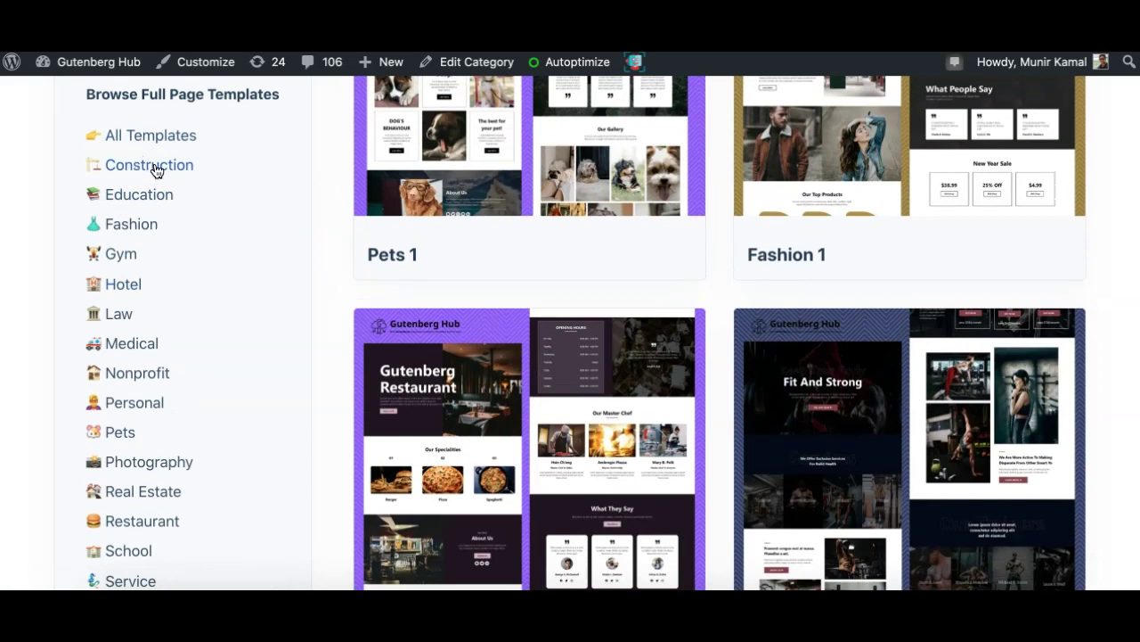
scroll(138, 375, down, 2)
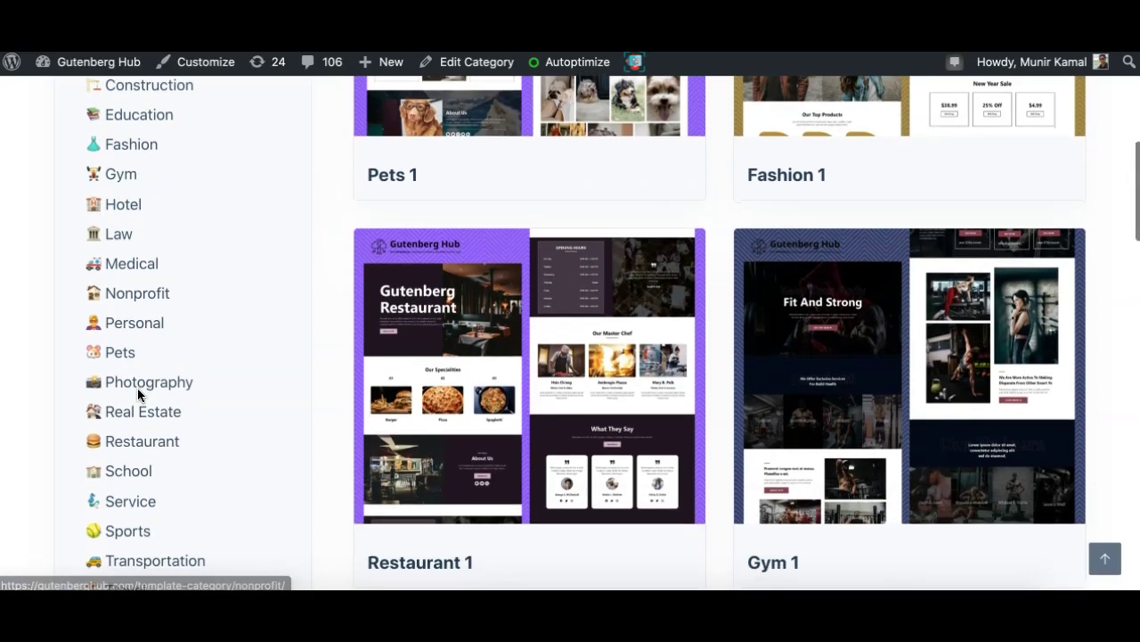
scroll(140, 411, down, 1)
scroll(139, 405, down, 2)
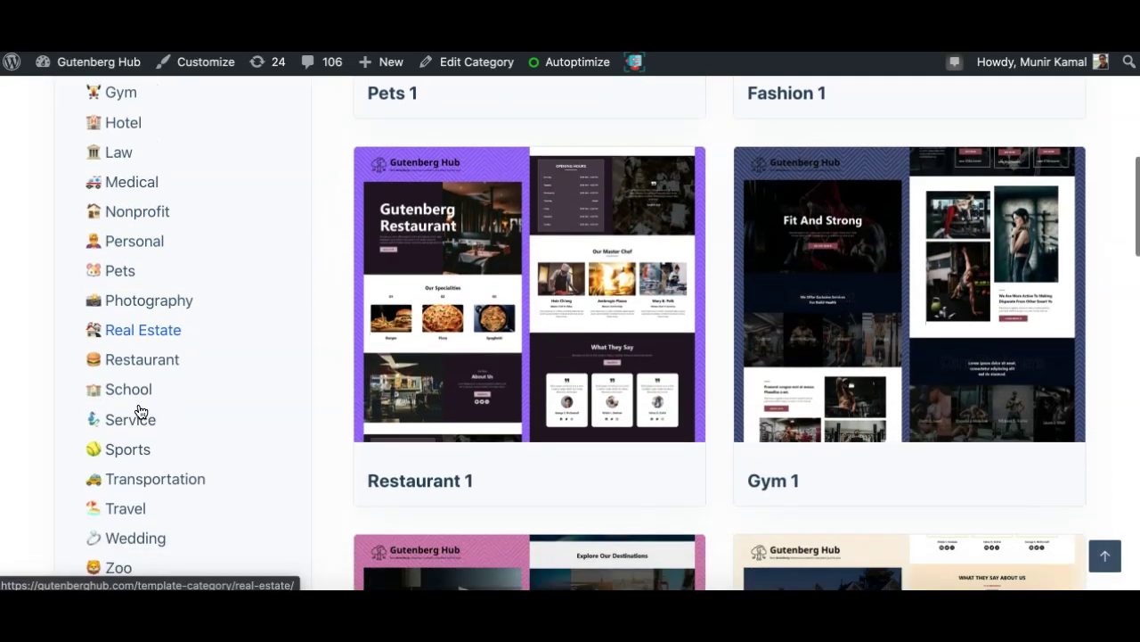
scroll(615, 204, up, 1)
scroll(619, 346, up, 10)
scroll(619, 346, down, 4)
scroll(619, 346, down, 4)
scroll(619, 346, down, 1)
scroll(619, 346, down, 3)
scroll(619, 346, down, 1)
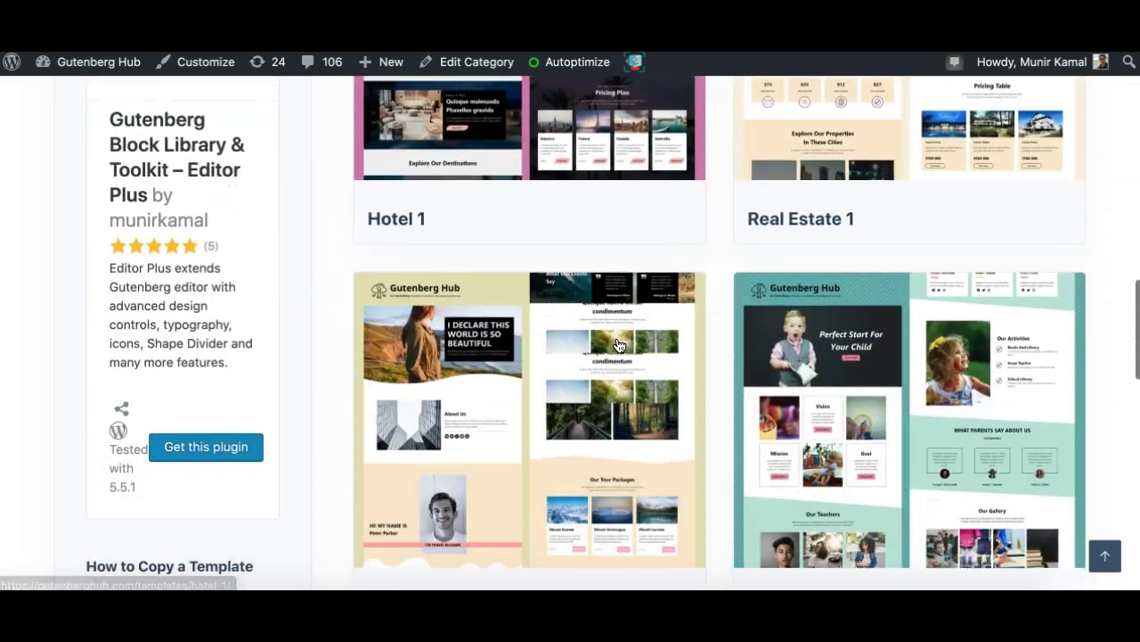
scroll(619, 346, down, 2)
scroll(619, 346, down, 1)
scroll(619, 346, down, 2)
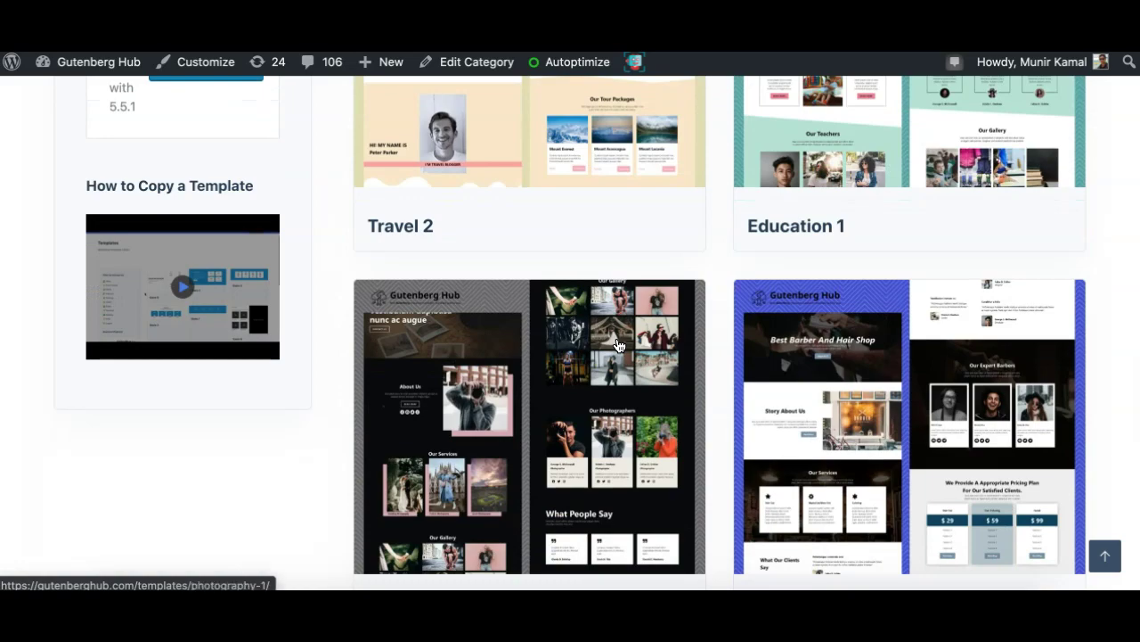
scroll(619, 346, down, 1)
scroll(620, 346, down, 1)
scroll(619, 345, down, 1)
scroll(619, 346, down, 2)
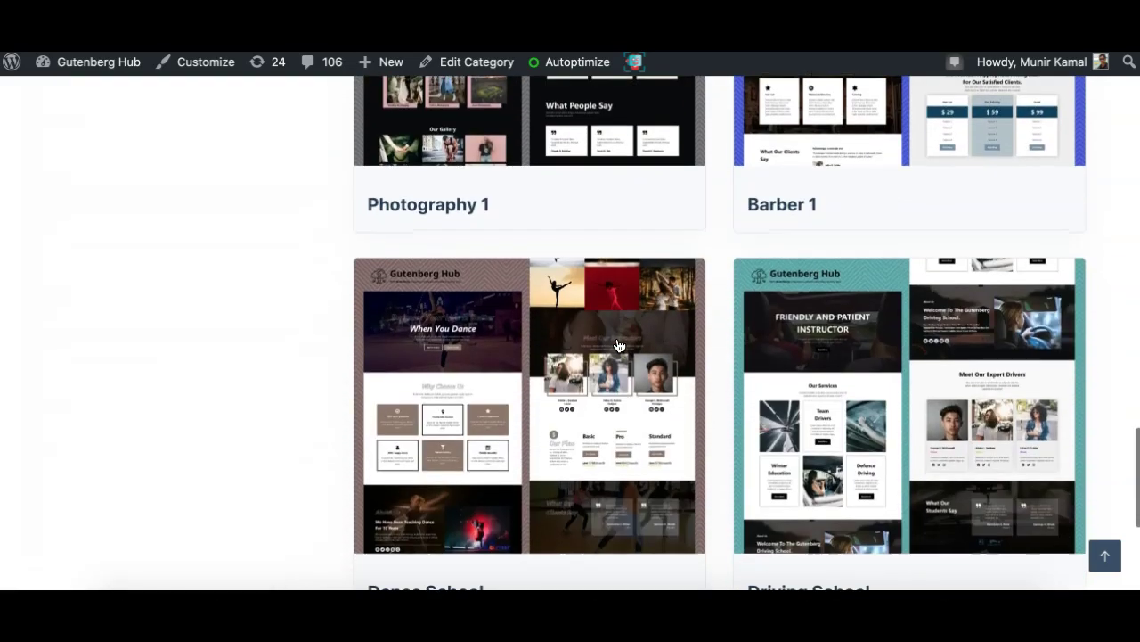
scroll(619, 346, down, 2)
scroll(619, 346, down, 2)
scroll(619, 346, up, 5)
scroll(620, 346, up, 5)
scroll(619, 345, up, 3)
scroll(620, 345, up, 4)
scroll(619, 346, up, 4)
scroll(620, 346, up, 3)
scroll(619, 345, down, 2)
scroll(619, 346, down, 1)
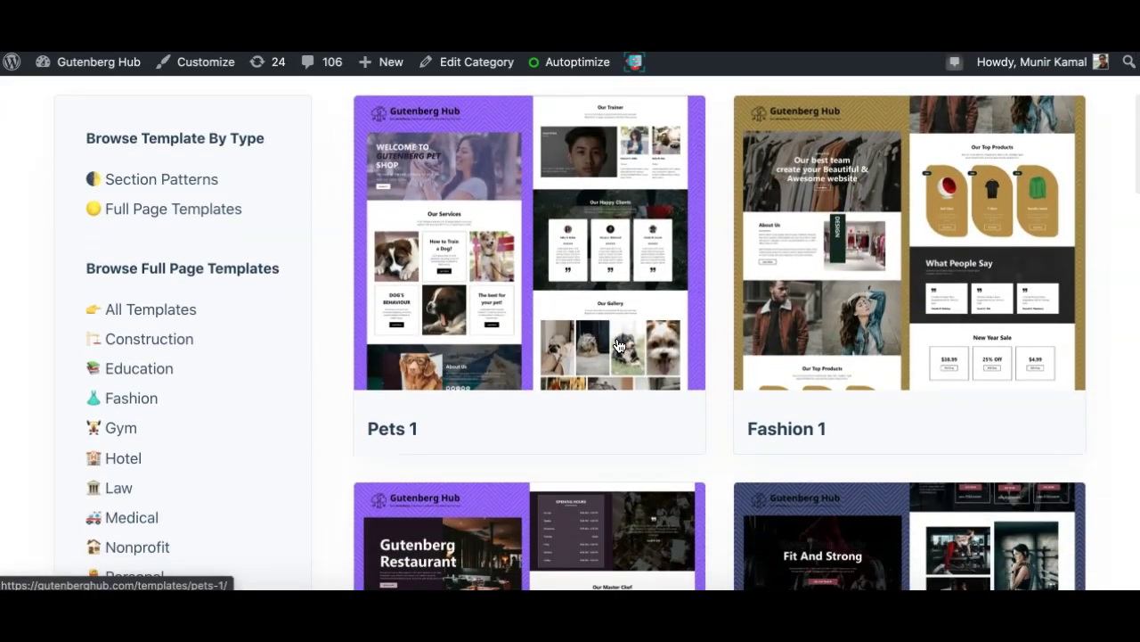
scroll(615, 339, up, 5)
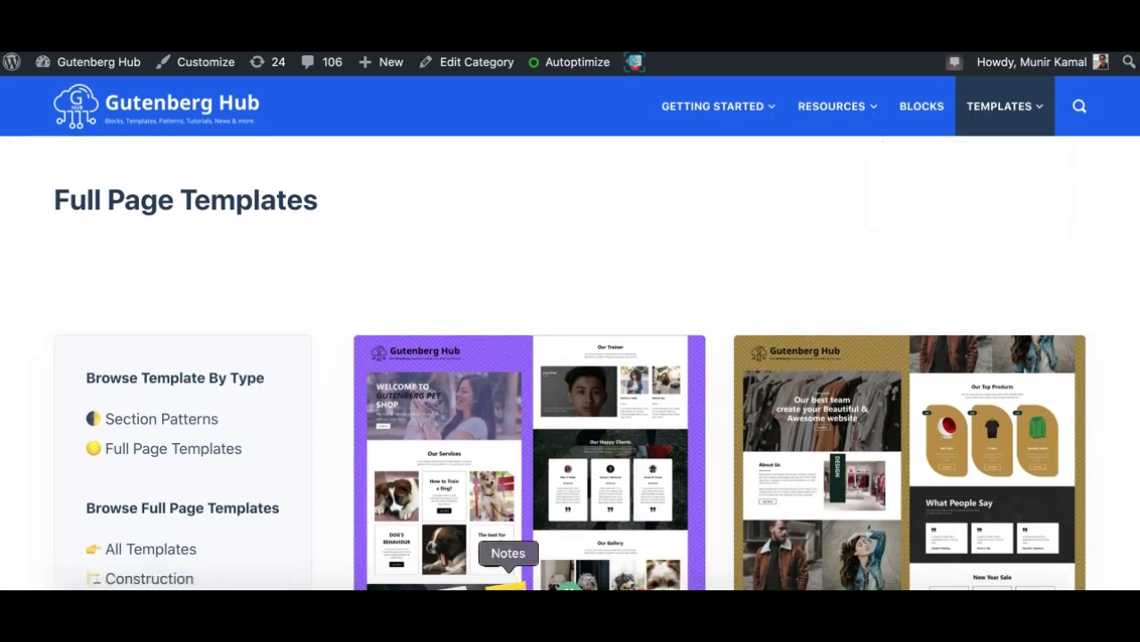
scroll(422, 258, down, 2)
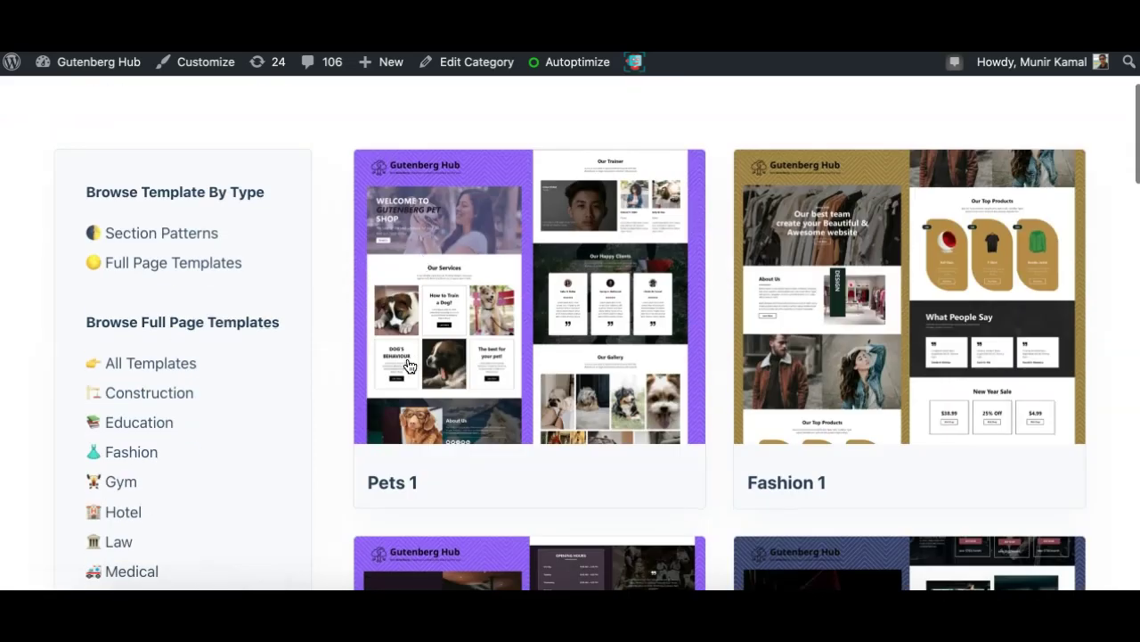
scroll(434, 401, down, 2)
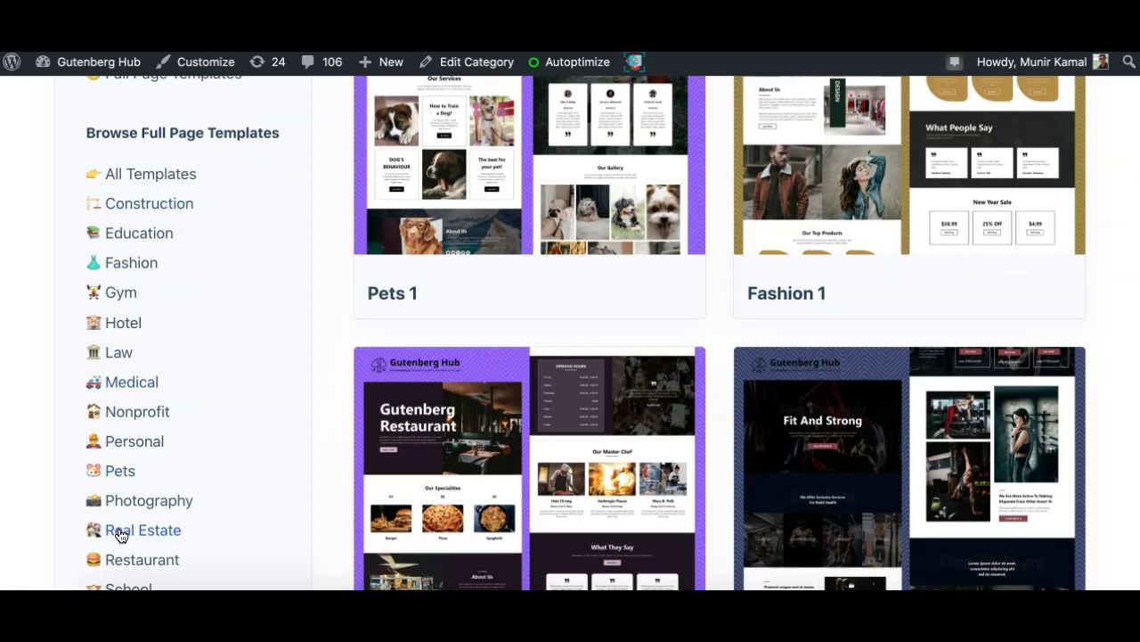
scroll(117, 532, down, 1)
scroll(598, 475, down, 2)
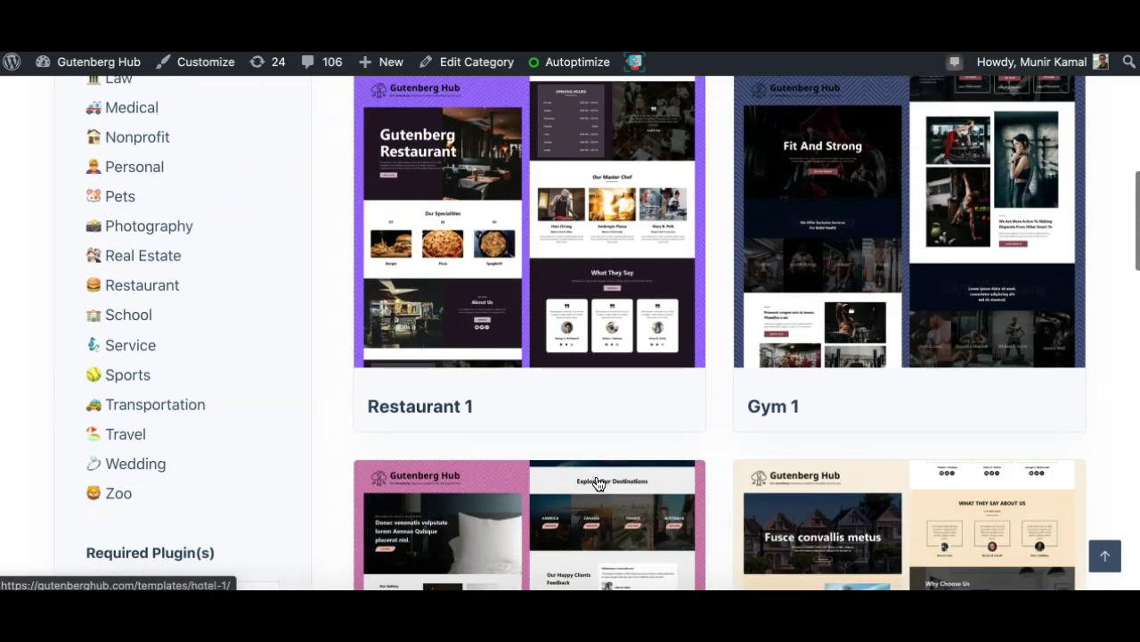
scroll(599, 475, down, 2)
scroll(599, 477, down, 1)
scroll(599, 481, down, 1)
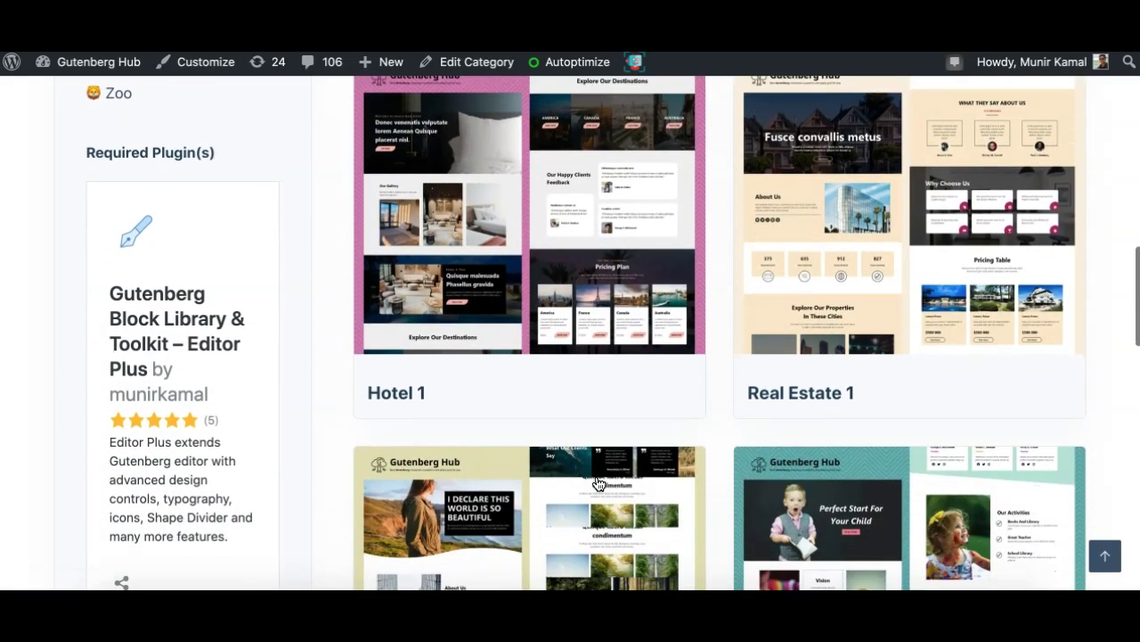
- Review the Hotel 1 template's preview, Copy Code button and required Editor Plus plugin
click(580, 290)
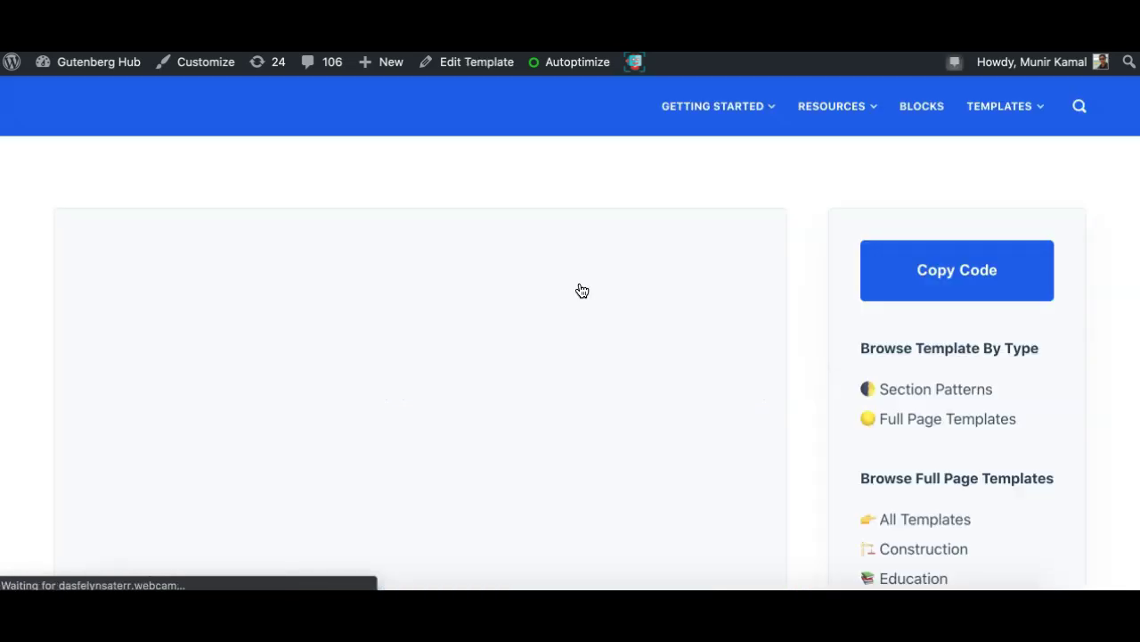
scroll(563, 336, down, 3)
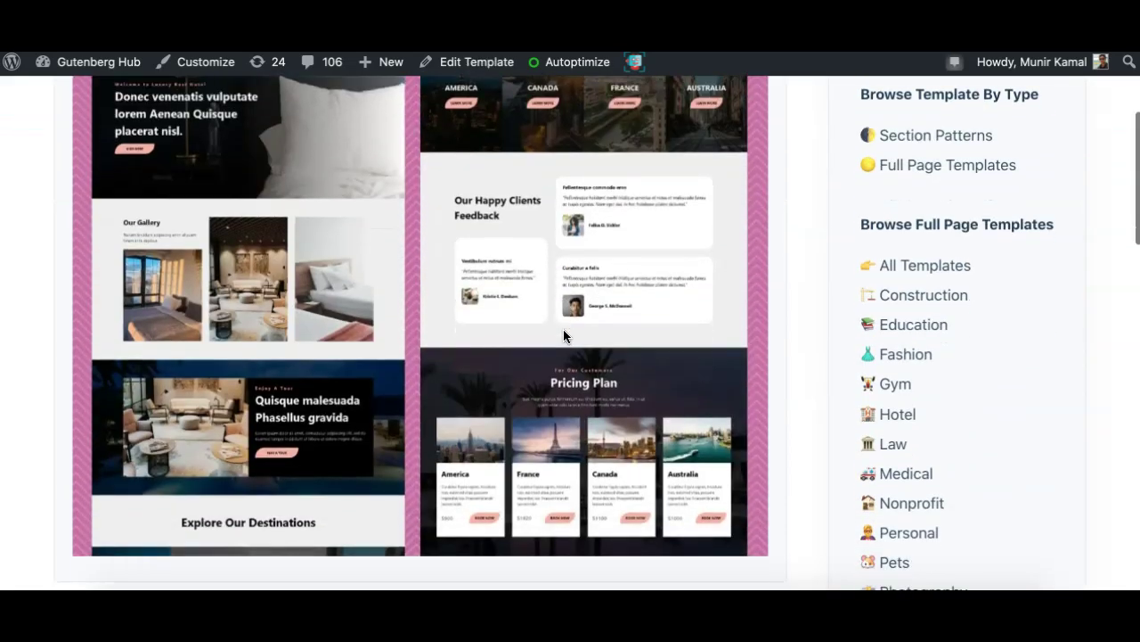
scroll(563, 336, down, 2)
scroll(564, 336, down, 4)
scroll(563, 336, up, 2)
scroll(563, 336, up, 2)
scroll(563, 336, up, 5)
scroll(563, 336, down, 1)
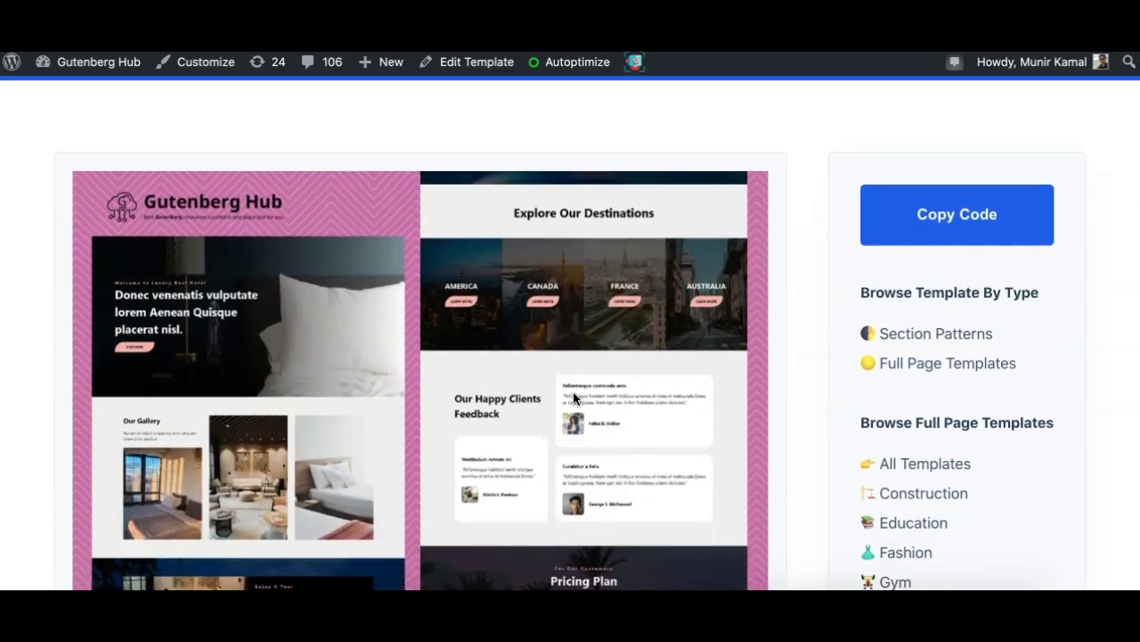
scroll(573, 392, down, 5)
scroll(573, 392, down, 3)
scroll(573, 392, down, 2)
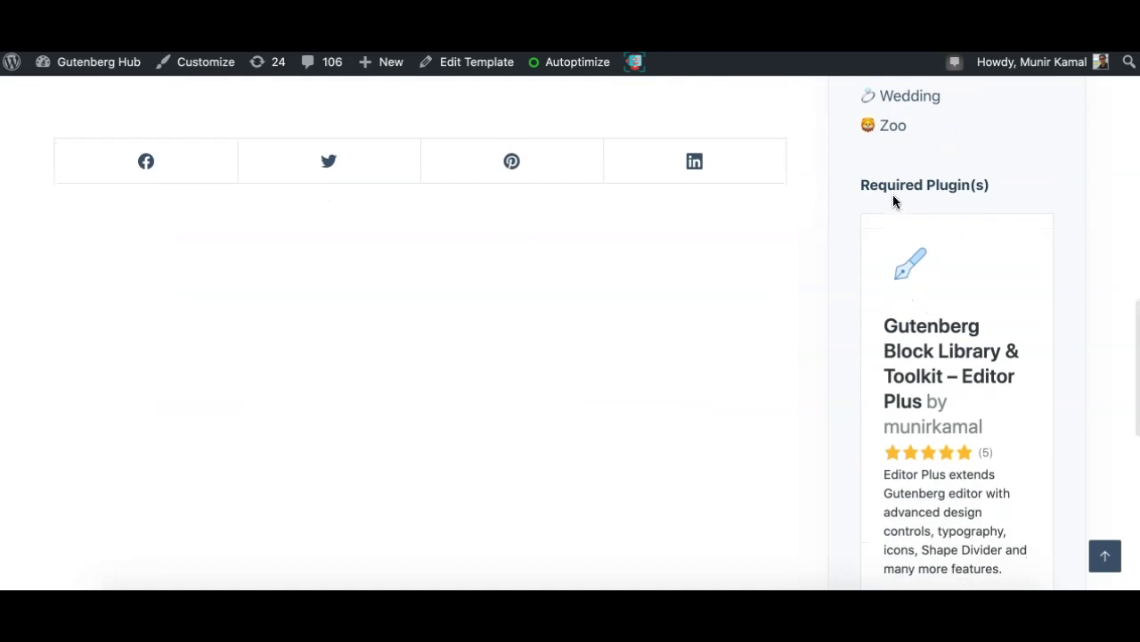
scroll(955, 385, down, 1)
scroll(955, 385, down, 3)
scroll(955, 385, down, 2)
scroll(955, 385, up, 5)
scroll(955, 386, down, 1)
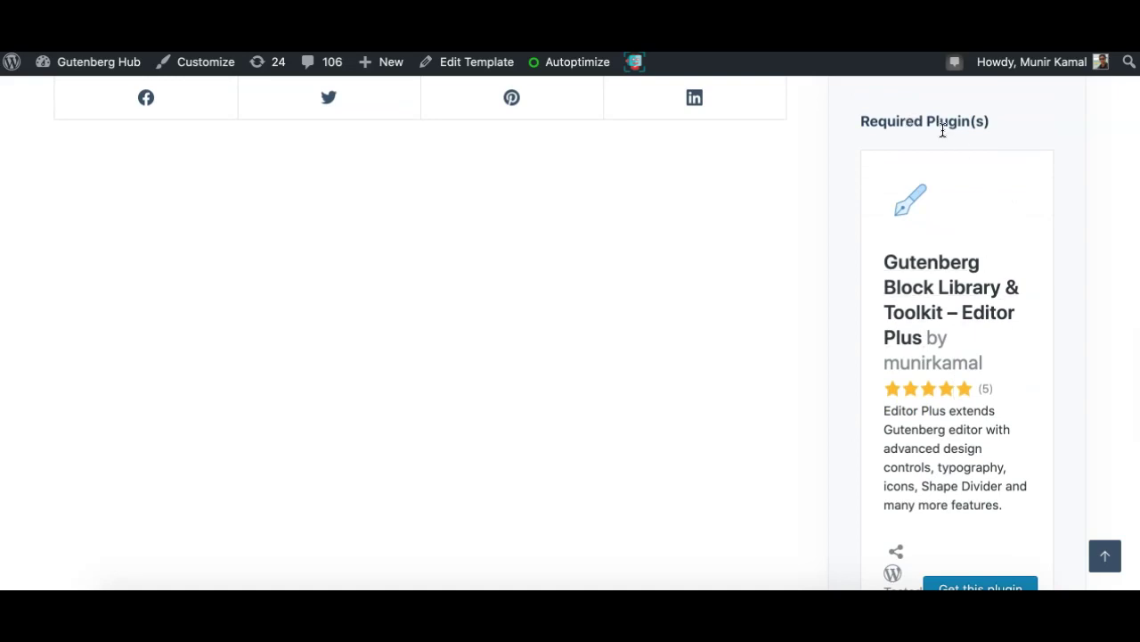
scroll(945, 171, down, 2)
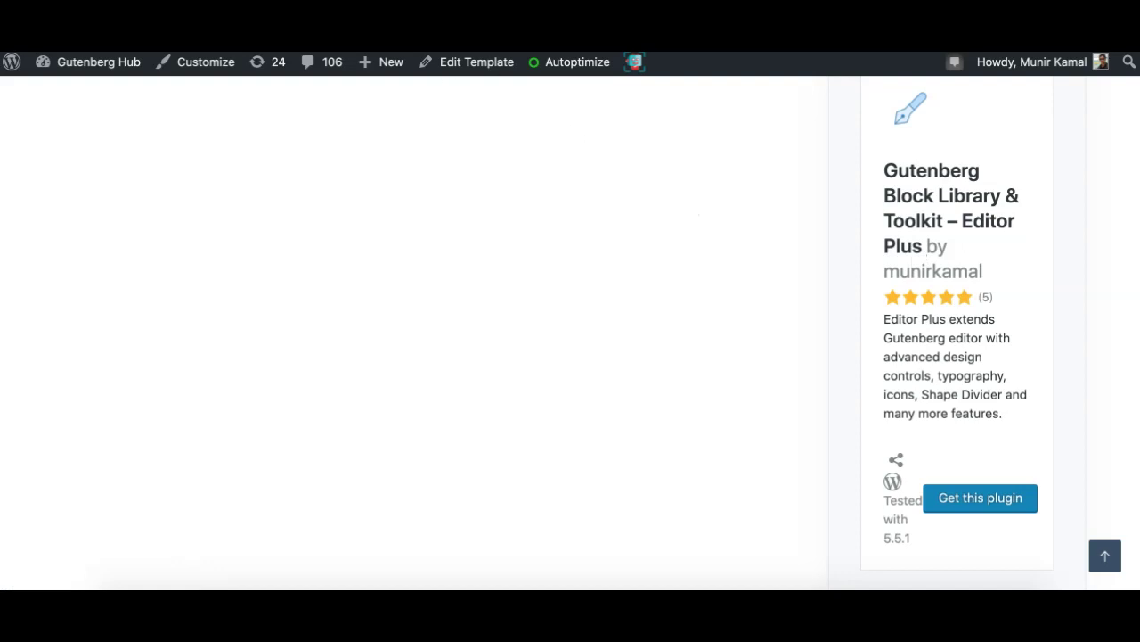
scroll(508, 309, up, 3)
scroll(508, 309, up, 5)
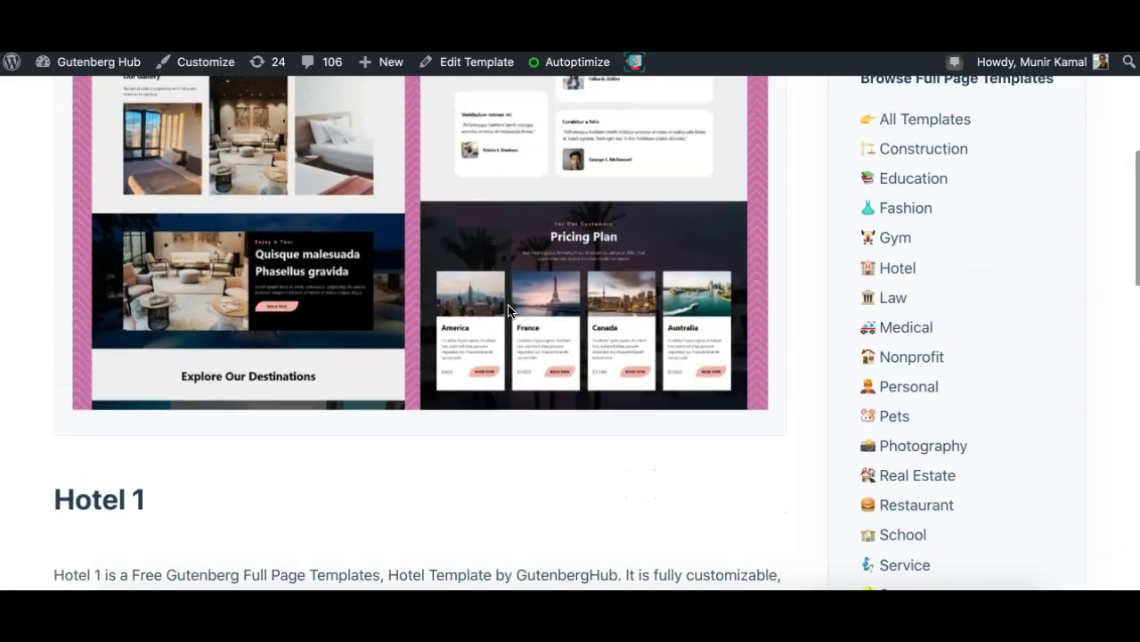
scroll(508, 309, up, 2)
scroll(508, 309, up, 2)
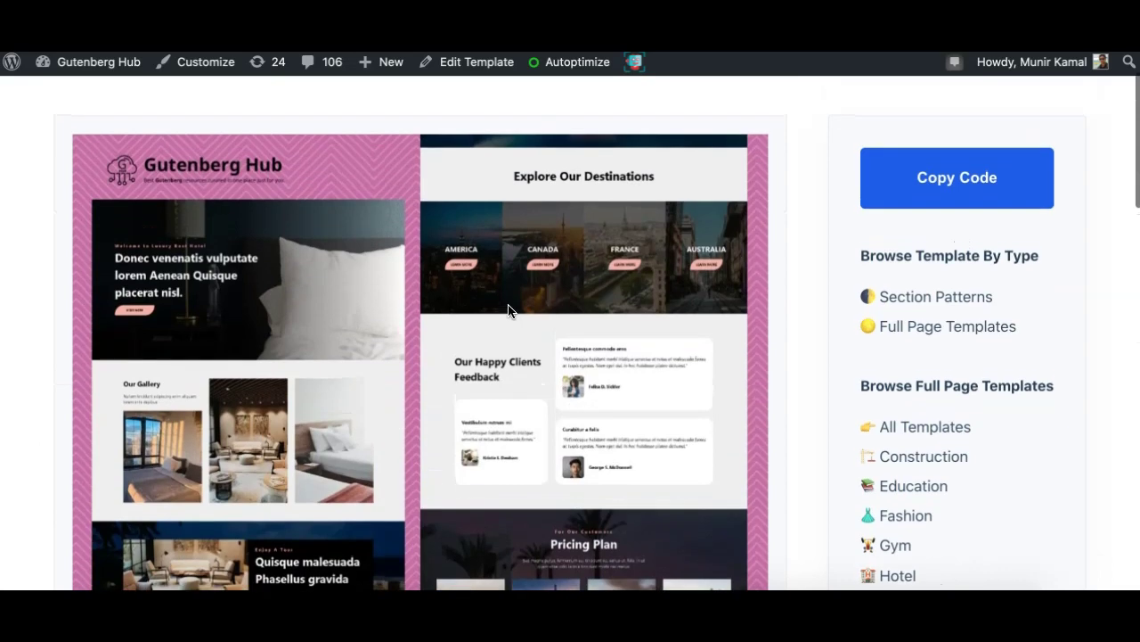
scroll(508, 309, down, 2)
scroll(508, 313, down, 3)
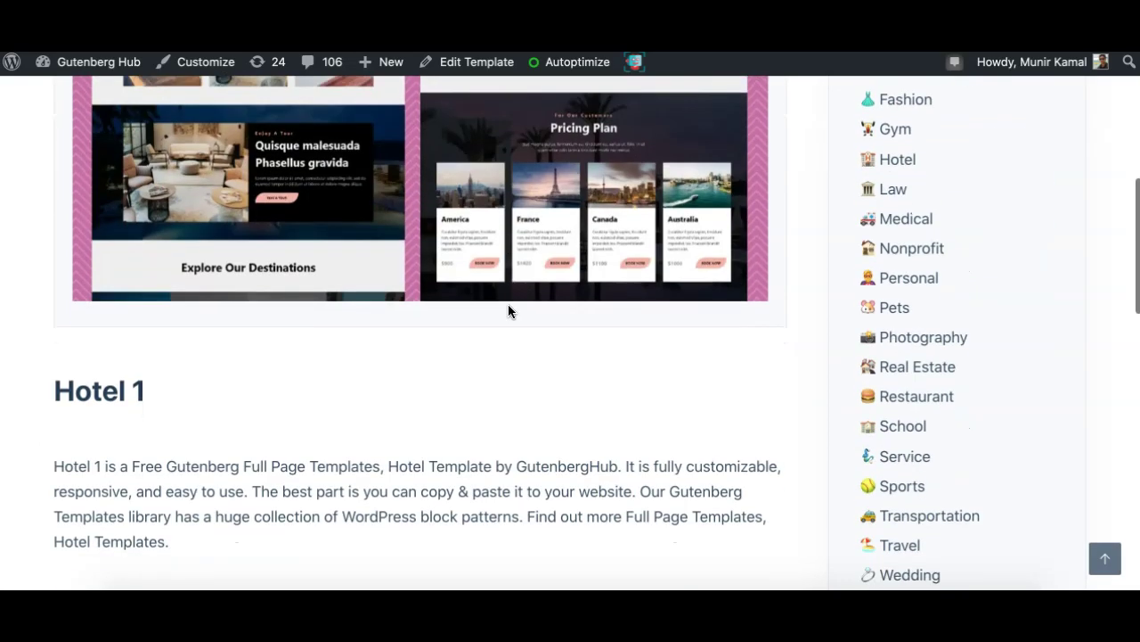
scroll(507, 313, down, 5)
scroll(508, 313, down, 2)
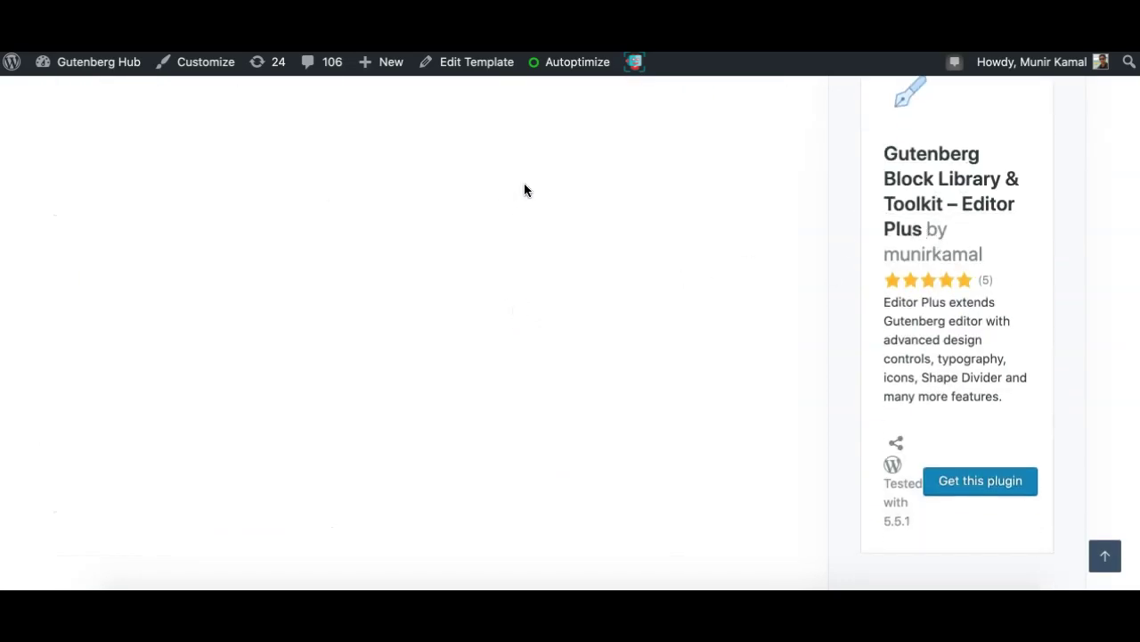
scroll(559, 214, up, 5)
scroll(552, 267, up, 3)
scroll(543, 339, up, 5)
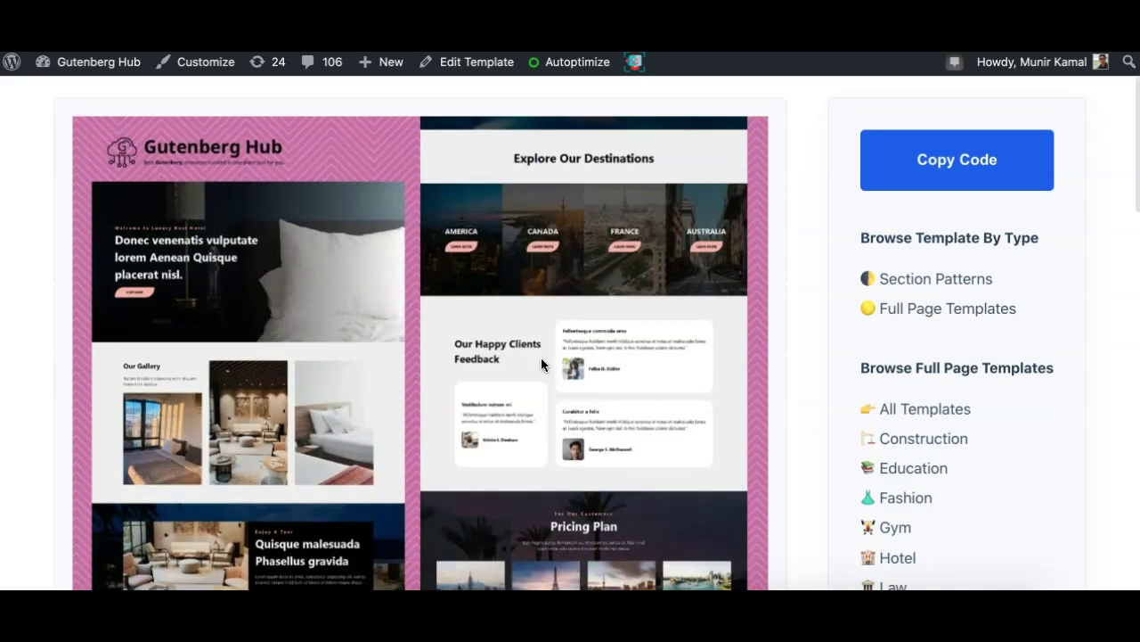
scroll(540, 367, down, 2)
scroll(539, 367, down, 1)
scroll(552, 392, down, 6)
scroll(586, 427, down, 3)
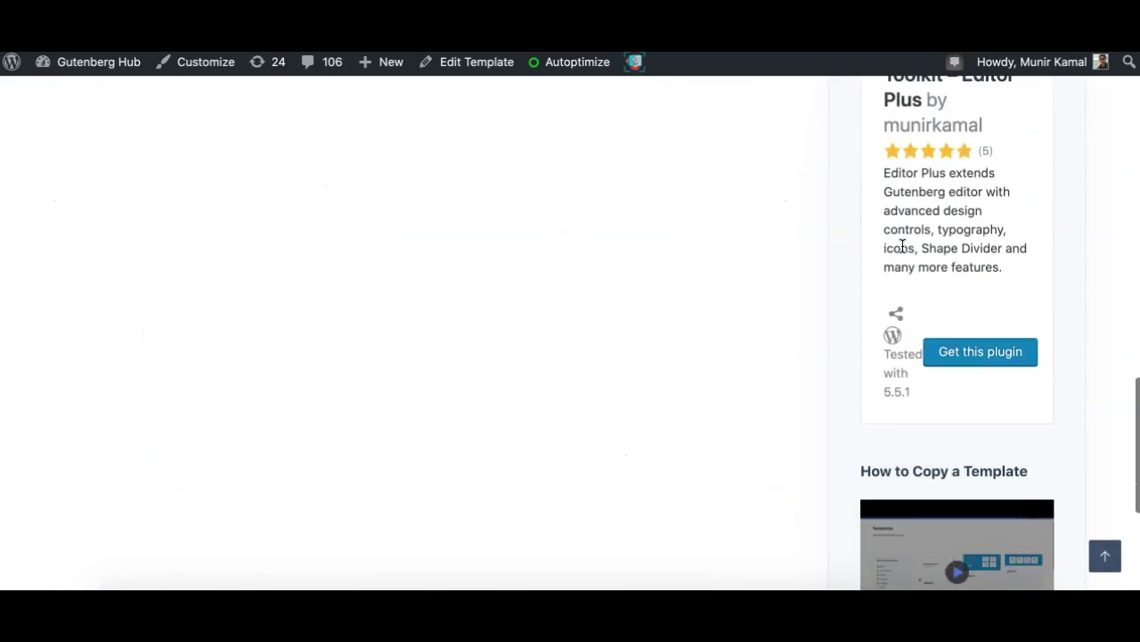
scroll(695, 214, up, 2)
scroll(636, 240, up, 3)
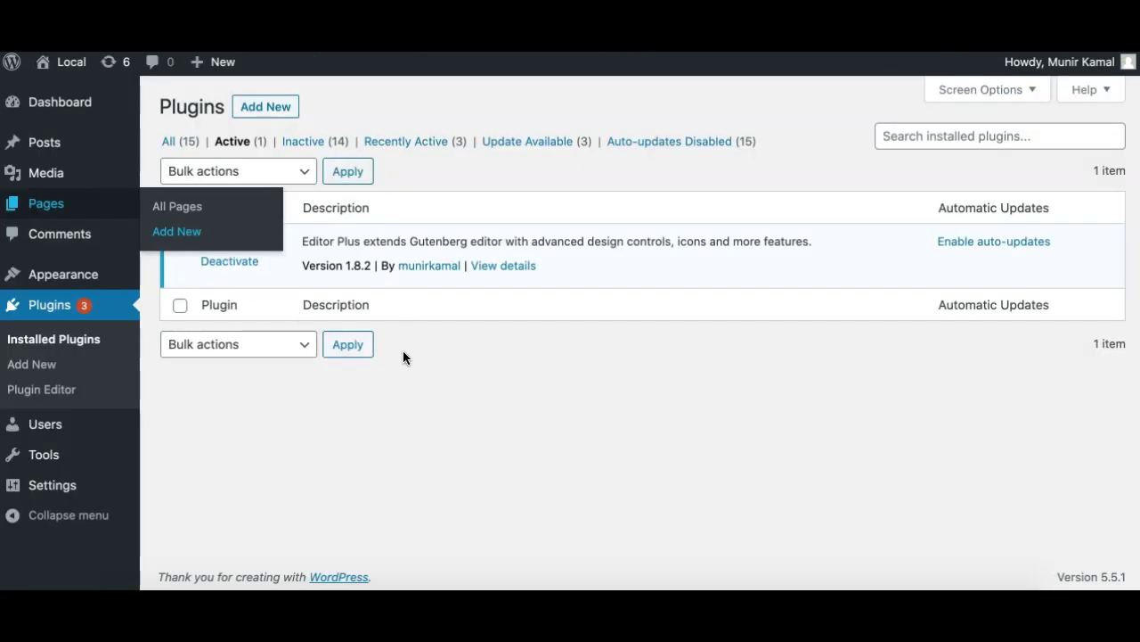
- Highlight the Editor Plus name and description in the Installed Plugins list
drag(203, 243, 303, 243)
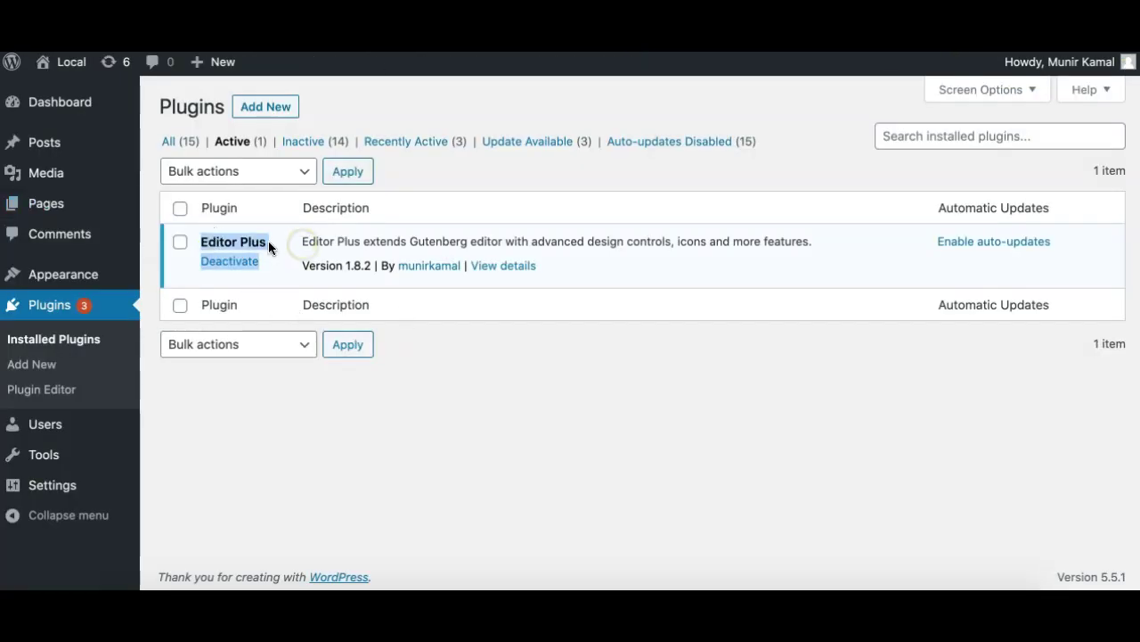
click(269, 242)
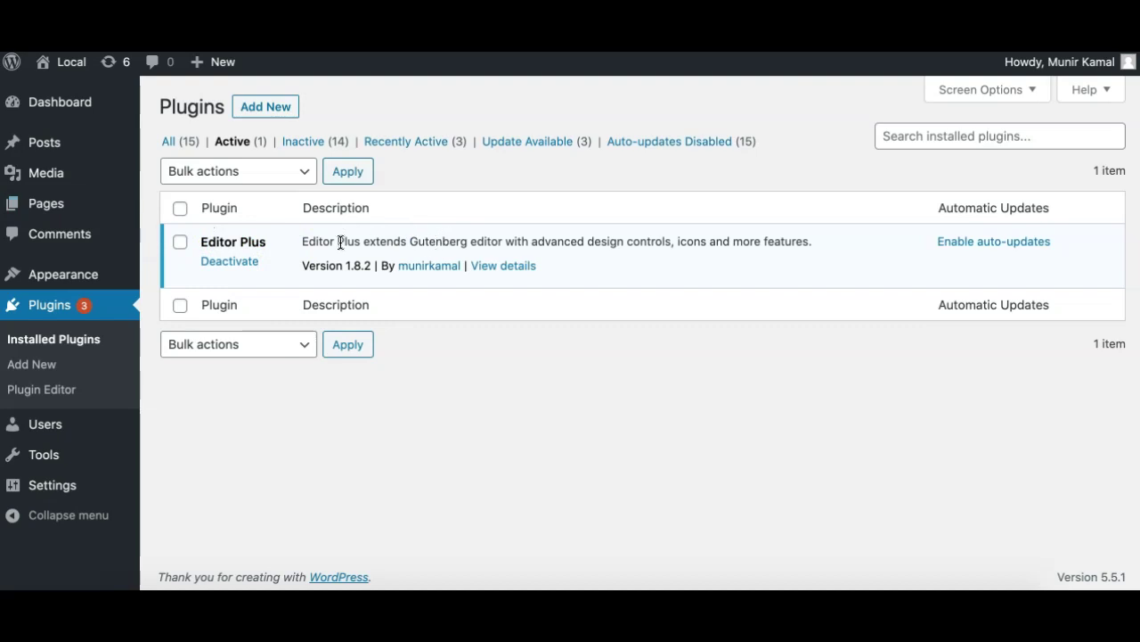
drag(309, 242, 413, 244)
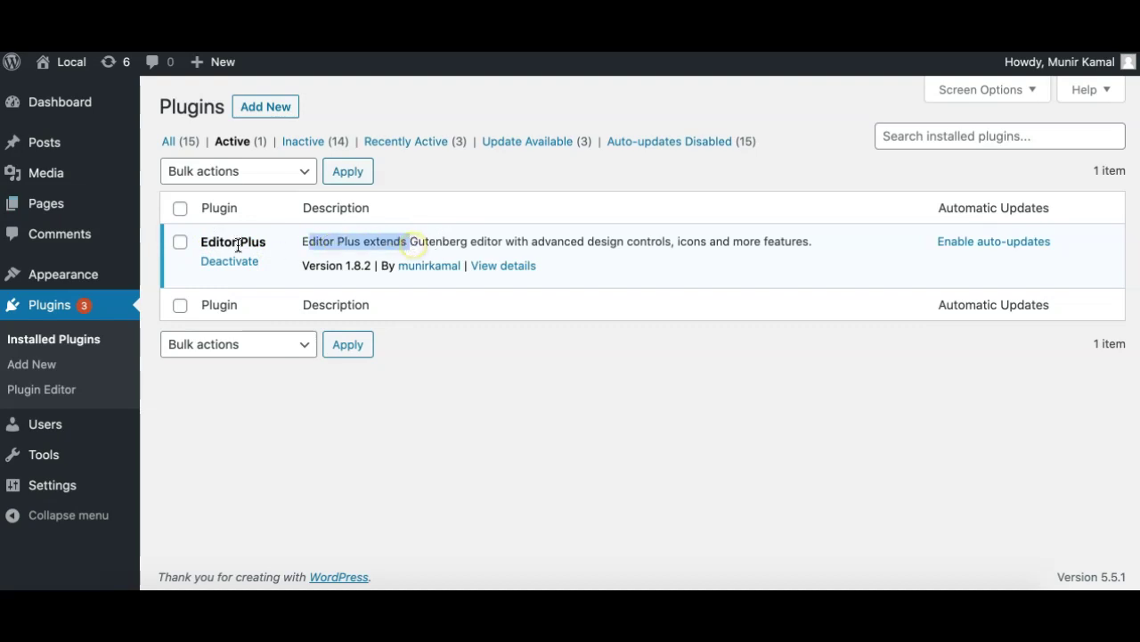
- Read the Editor Plus 1.8.2 details on typography, spacing, borders and shape dividers, then close them
click(502, 266)
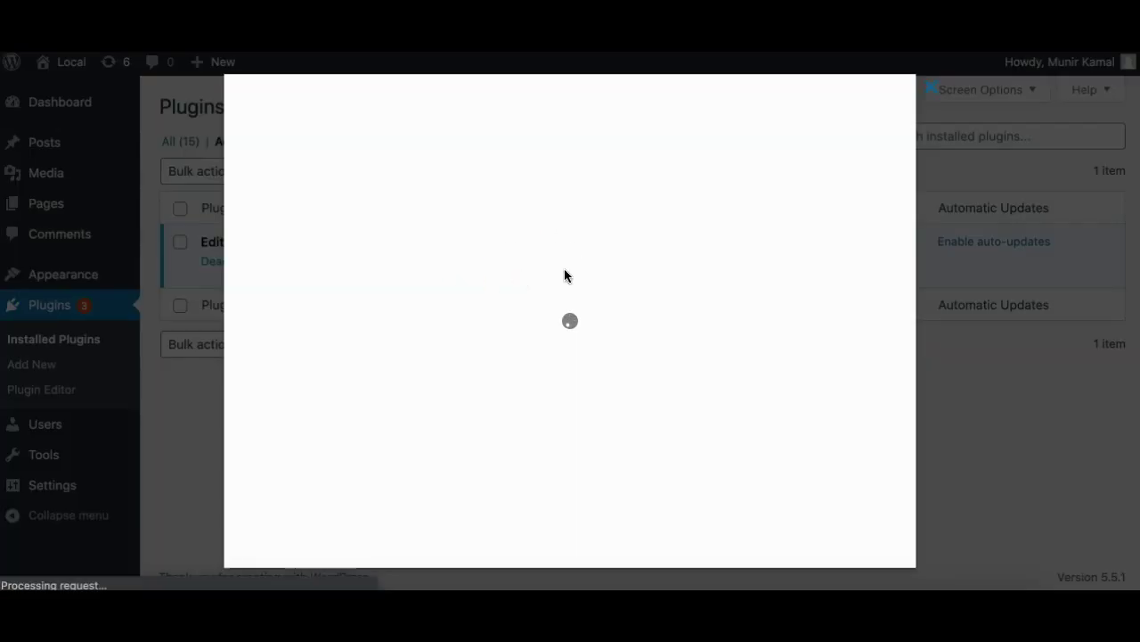
scroll(497, 365, down, 2)
scroll(497, 365, up, 2)
scroll(508, 358, down, 5)
scroll(508, 359, down, 1)
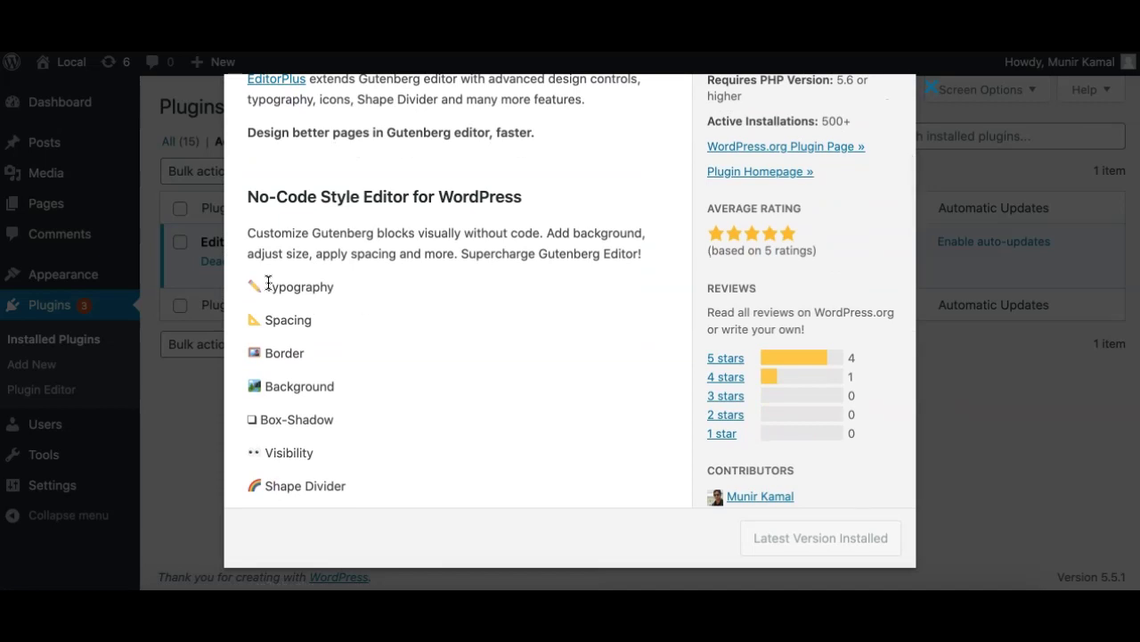
scroll(361, 221, up, 3)
scroll(374, 267, up, 2)
scroll(395, 351, up, 2)
scroll(383, 365, down, 5)
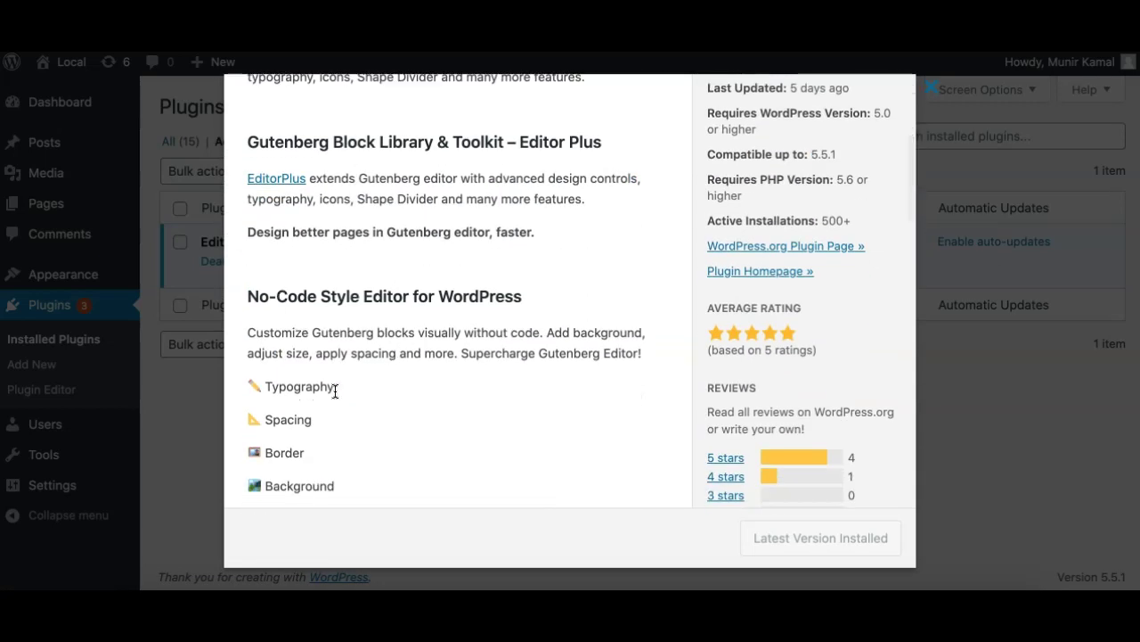
scroll(341, 414, down, 3)
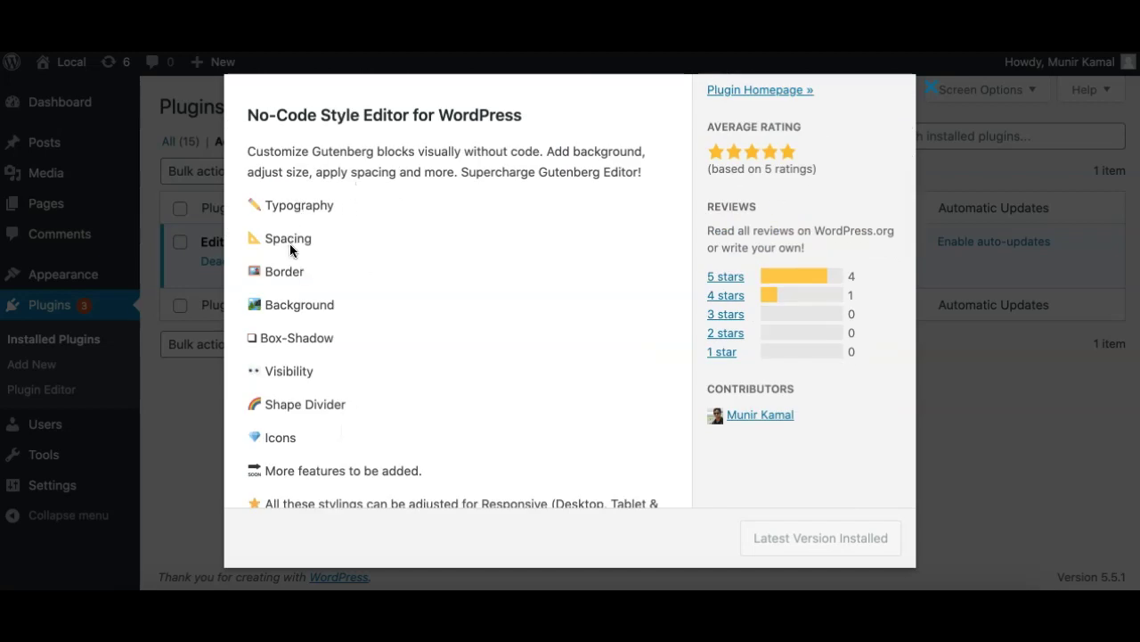
scroll(288, 281, down, 2)
scroll(293, 300, up, 1)
scroll(293, 300, up, 1)
scroll(294, 301, up, 2)
scroll(293, 300, up, 3)
scroll(293, 301, up, 5)
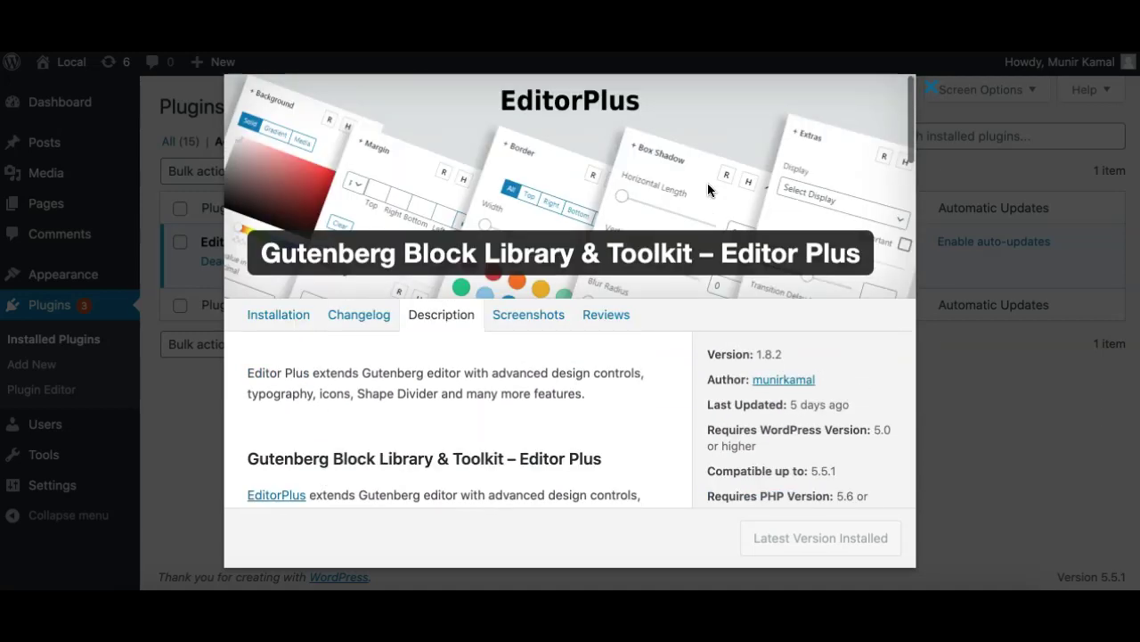
click(935, 94)
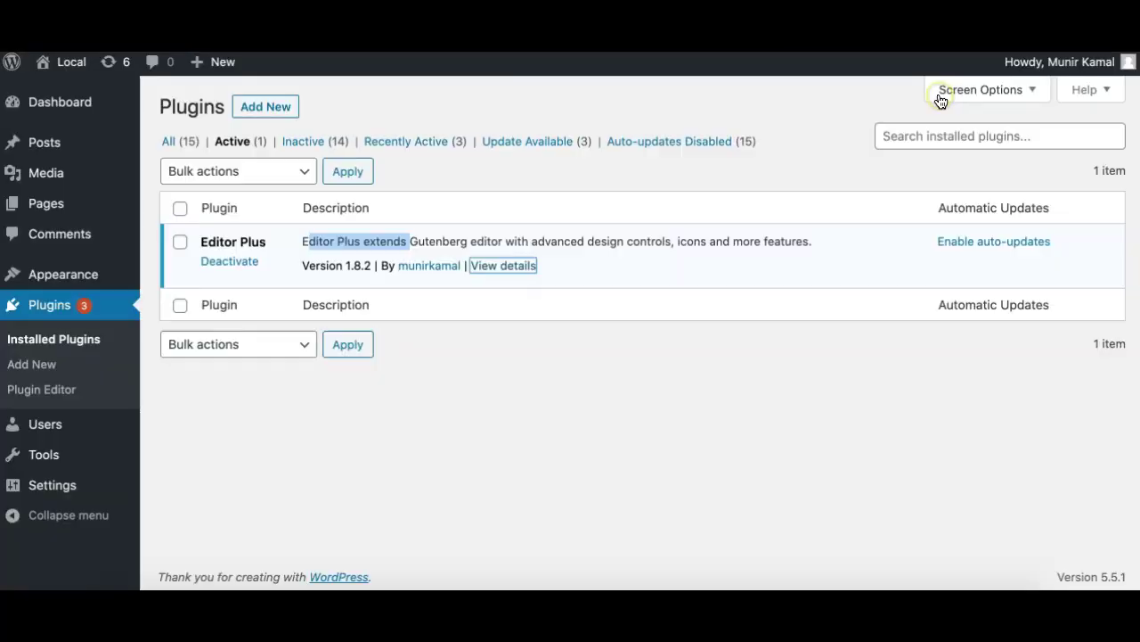
- Create a new blank page via Pages > Add New
click(446, 236)
mouse_move(46, 203)
click(178, 232)
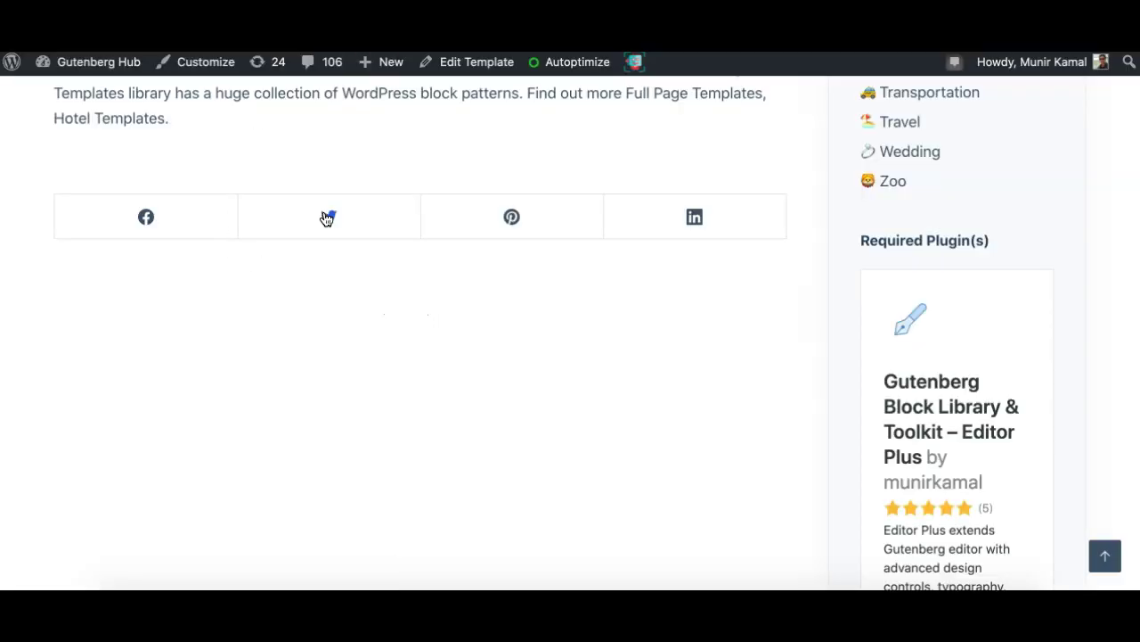
- Copy the Hotel 1 template's code from its Gutenberg Hub page
scroll(326, 218, up, 15)
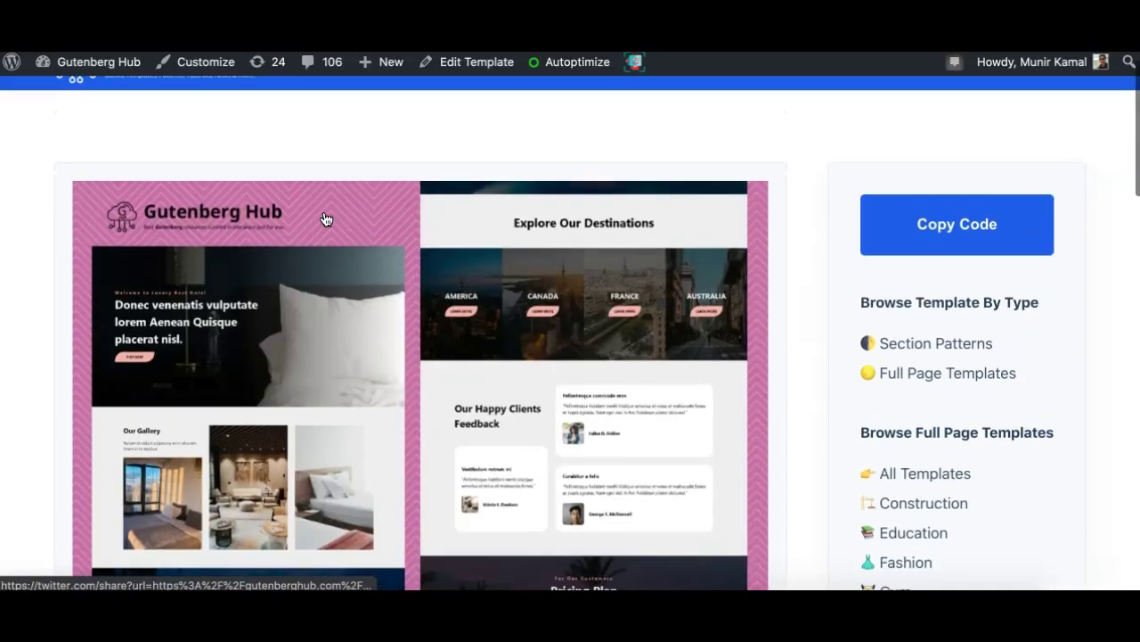
scroll(323, 218, up, 2)
scroll(323, 218, down, 2)
scroll(328, 313, down, 1)
scroll(328, 313, up, 3)
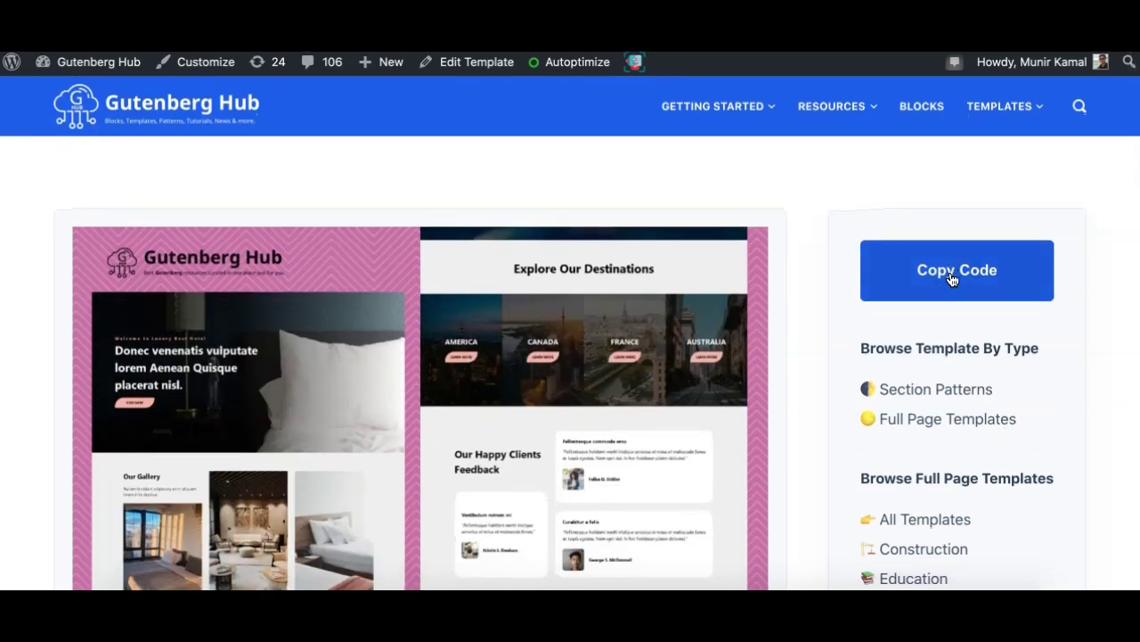
click(953, 279)
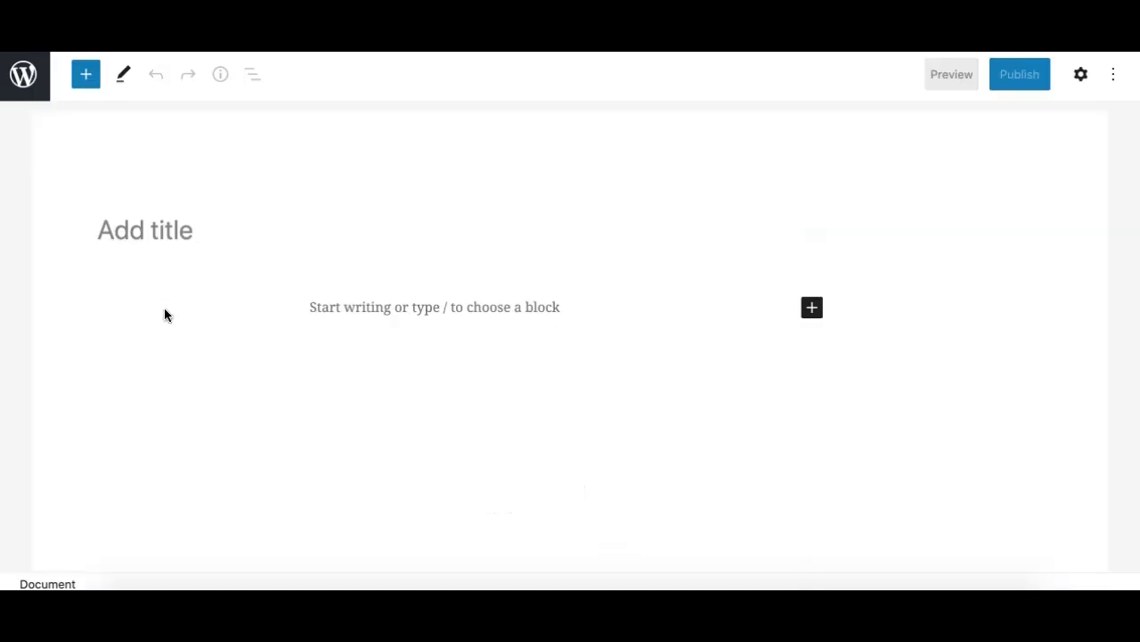
- Paste the copied Hotel 1 template code into the page's empty first block
click(324, 308)
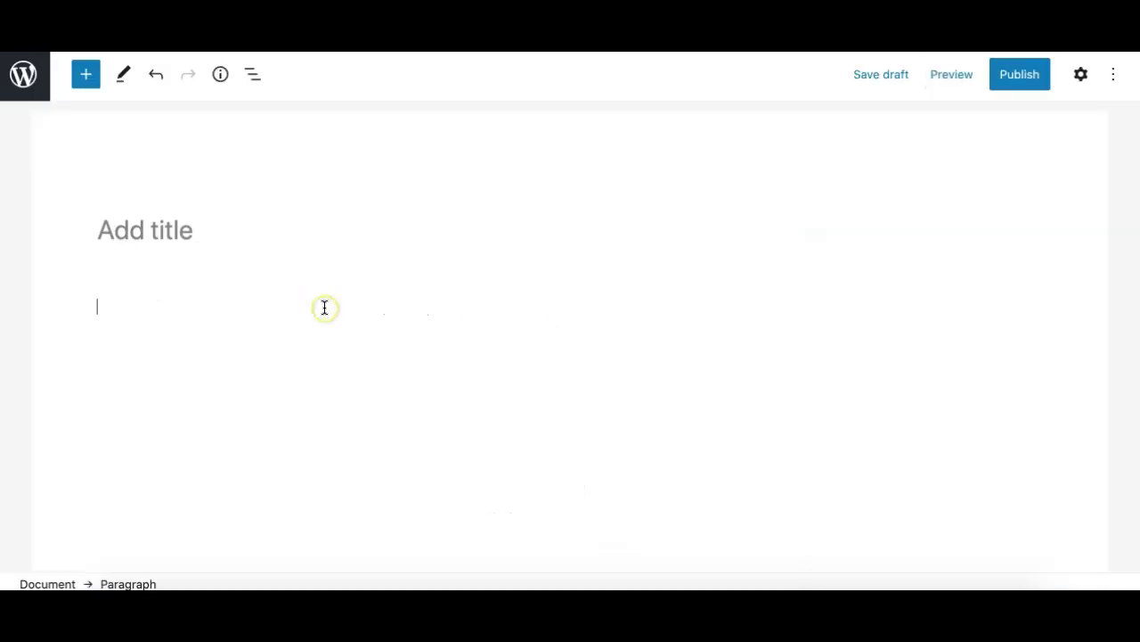
right_click(135, 311)
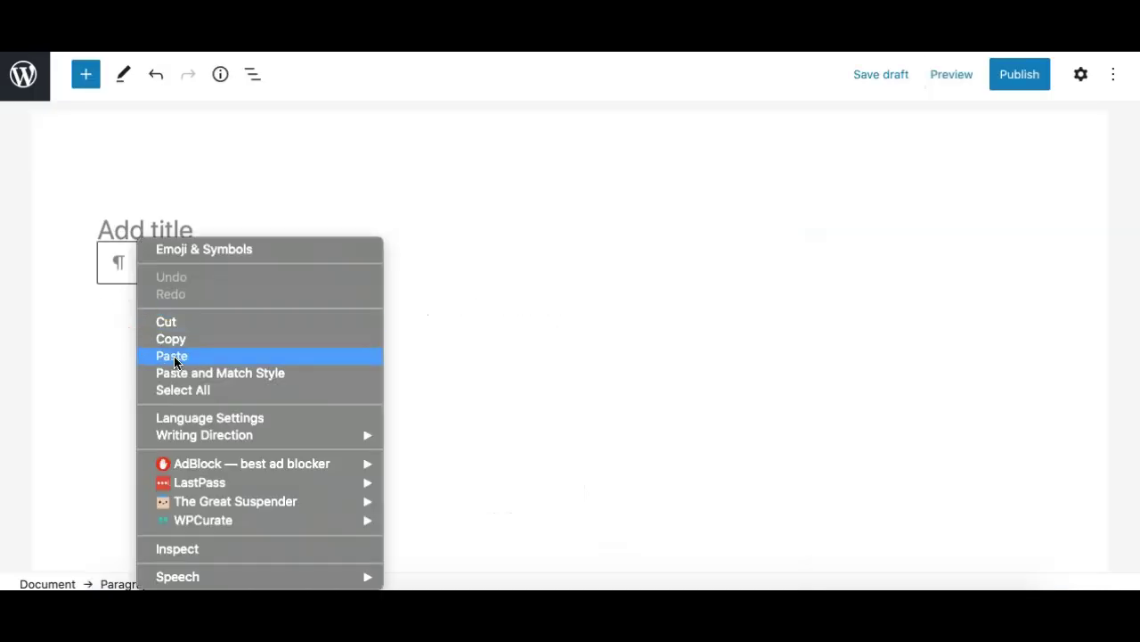
click(108, 308)
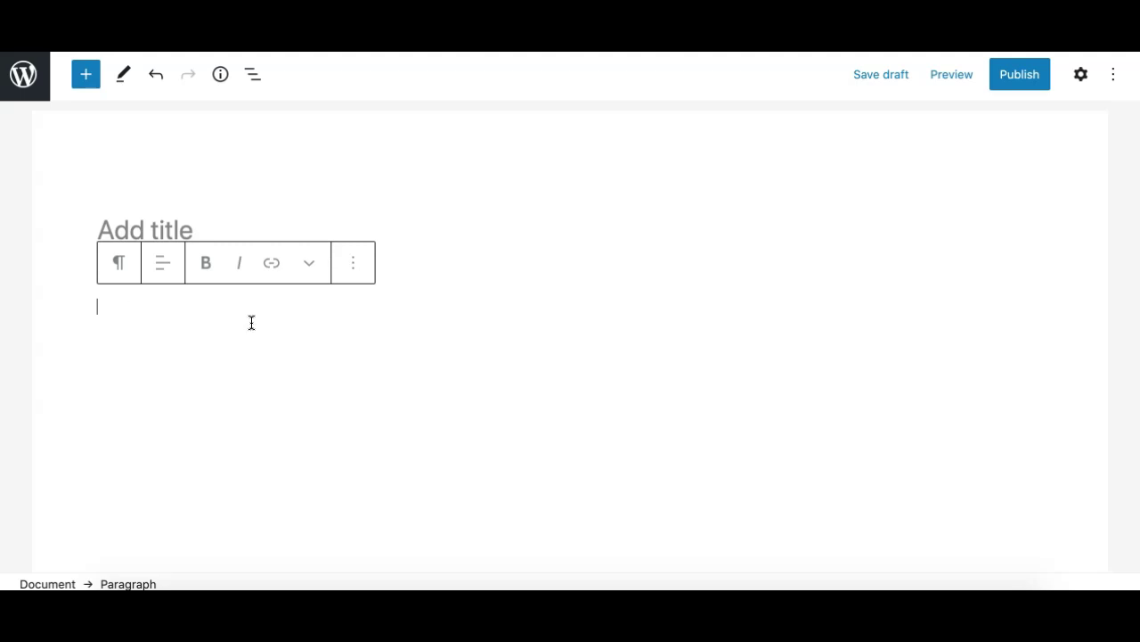
key(ctrl+v)
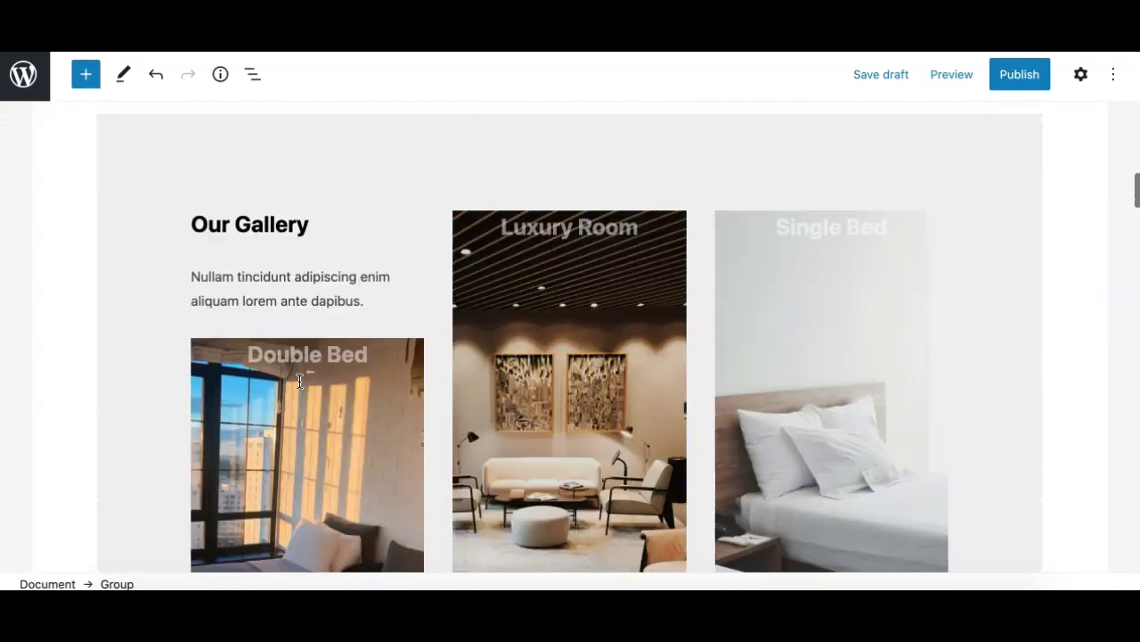
- Scroll through the pasted hero, gallery, destination and testimonial sections
scroll(300, 382, down, 5)
scroll(301, 382, down, 5)
scroll(300, 381, down, 5)
scroll(301, 382, down, 5)
scroll(300, 381, down, 2)
scroll(300, 382, down, 3)
scroll(301, 381, down, 5)
scroll(300, 382, down, 3)
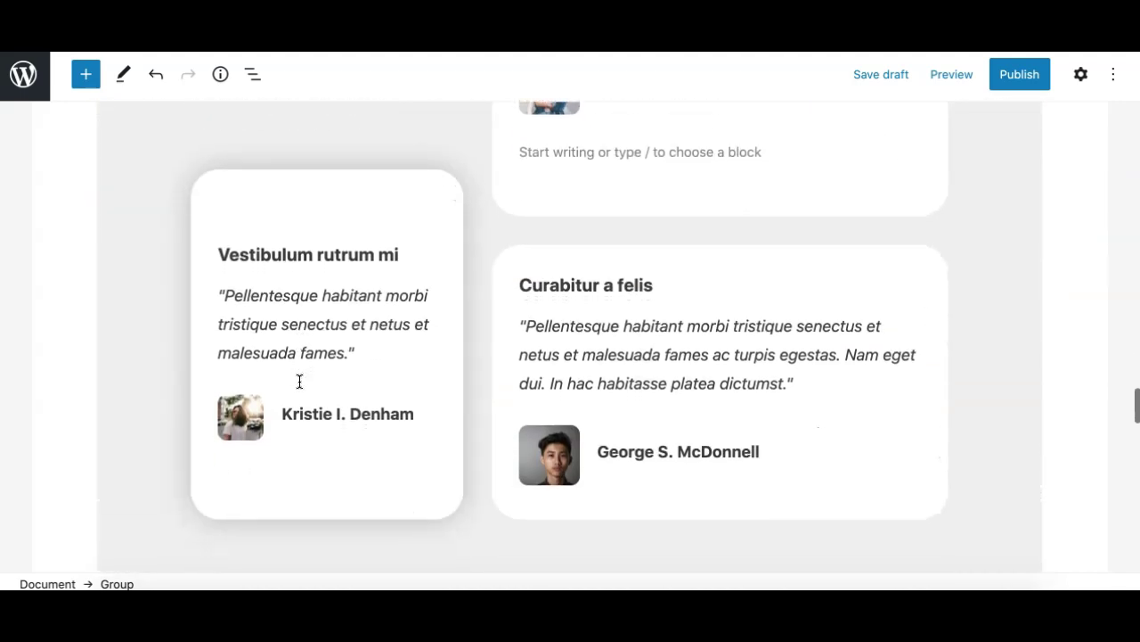
scroll(299, 381, down, 5)
scroll(299, 382, down, 4)
scroll(300, 381, down, 1)
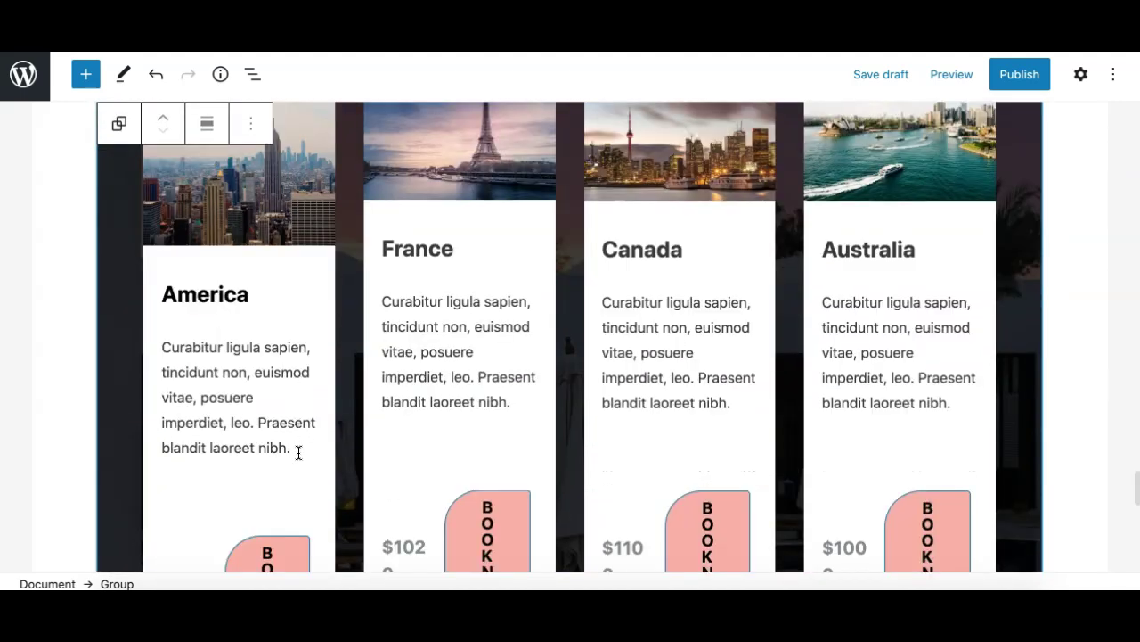
scroll(298, 453, down, 5)
scroll(298, 452, up, 2)
scroll(299, 453, up, 5)
scroll(298, 453, up, 10)
scroll(298, 453, up, 10)
scroll(298, 453, up, 5)
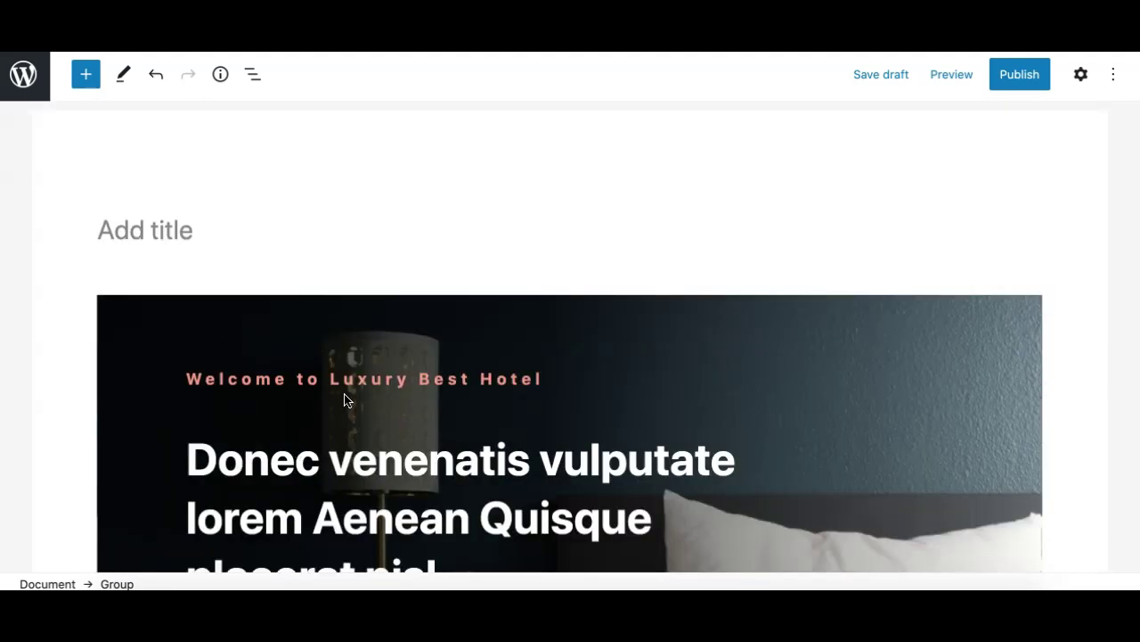
- Save the hotel page as a draft and preview it in a new tab
click(1082, 76)
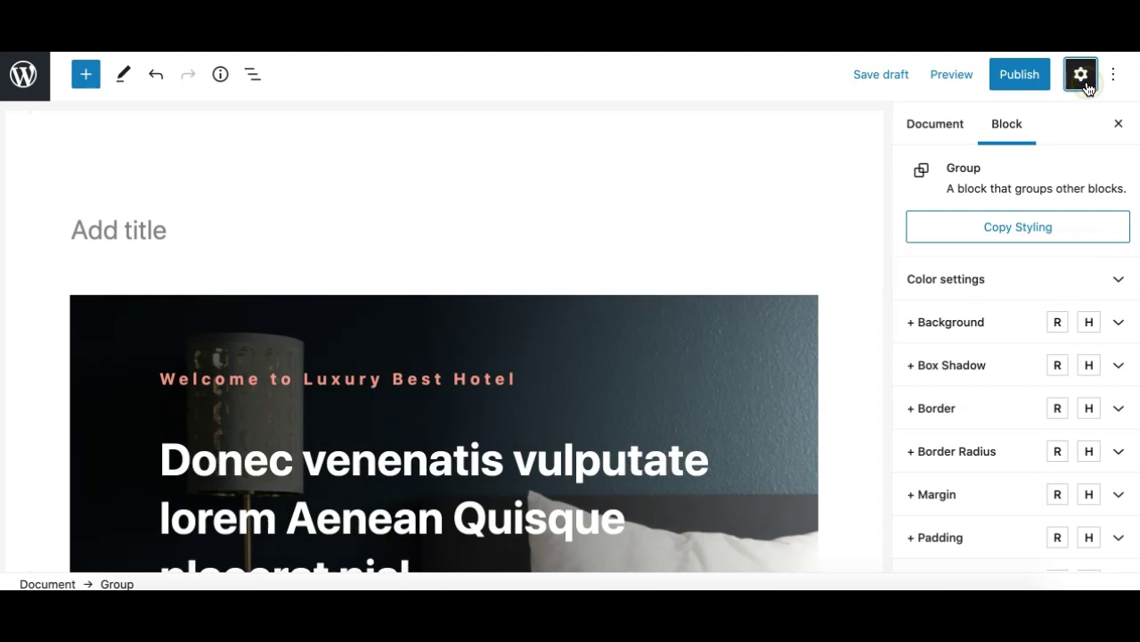
click(892, 79)
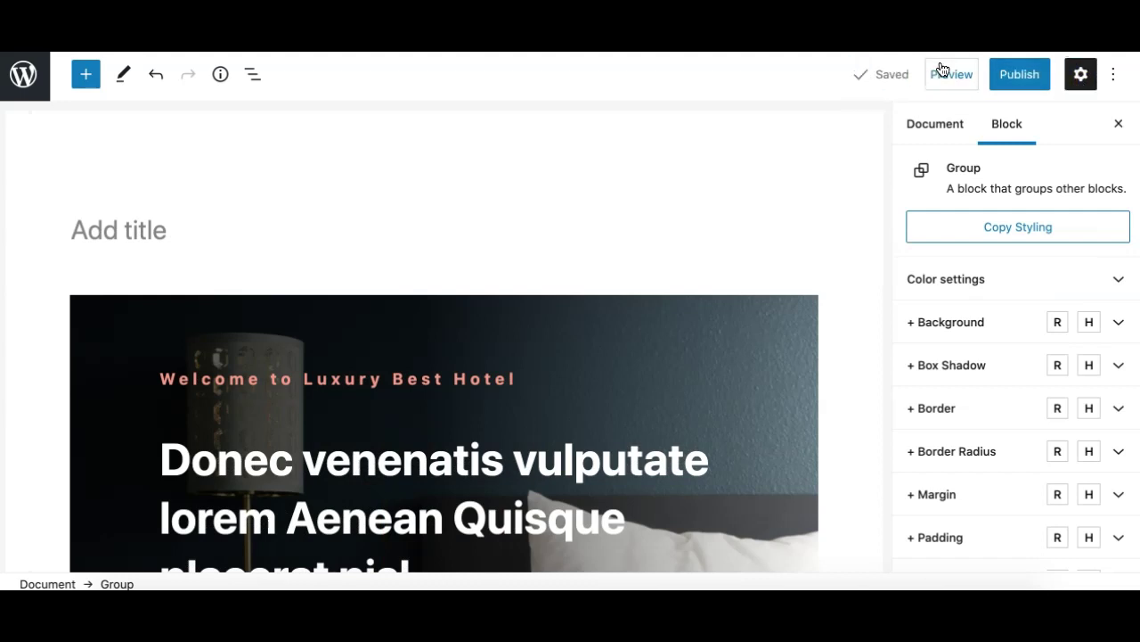
click(950, 80)
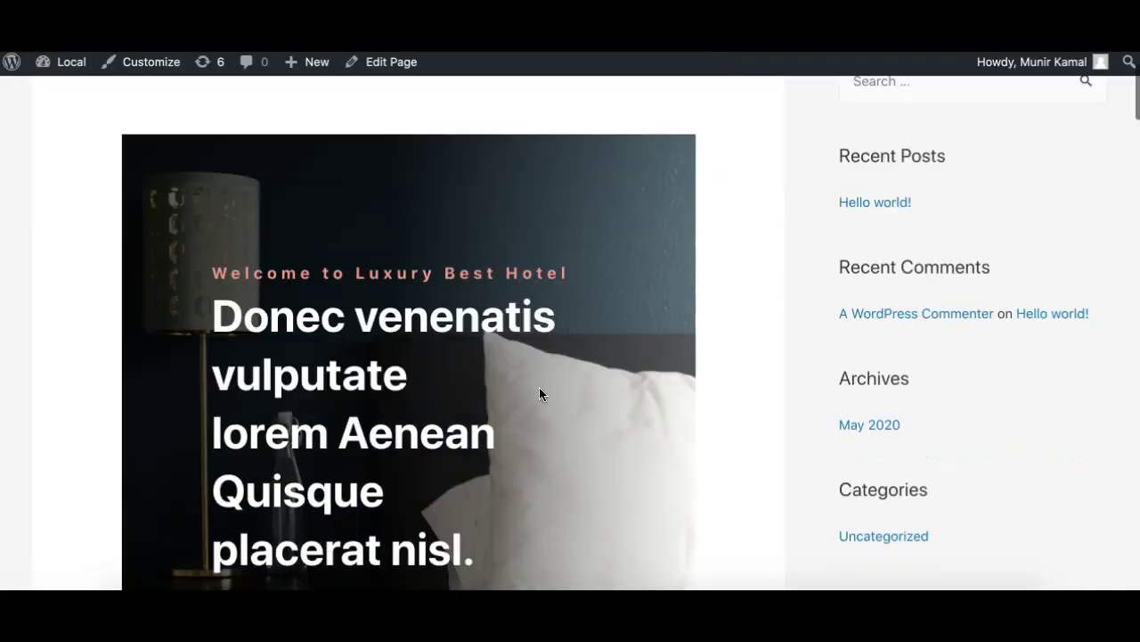
- Scroll the preview's hero and gallery sections, then return to the editor
scroll(539, 389, down, 6)
scroll(539, 393, down, 3)
scroll(539, 395, down, 5)
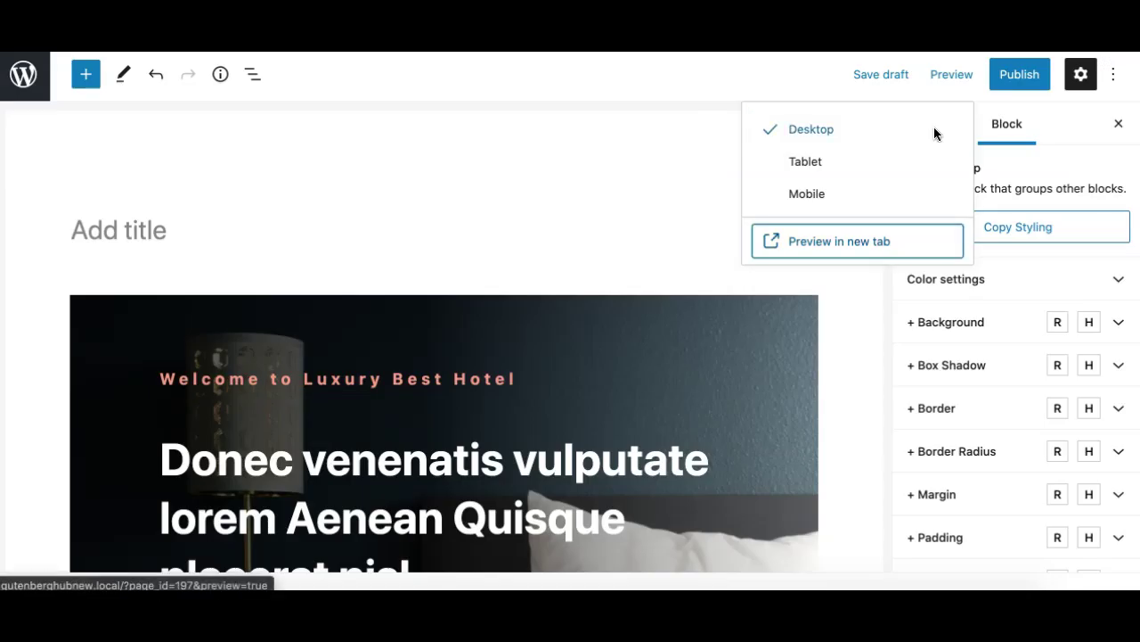
click(1085, 74)
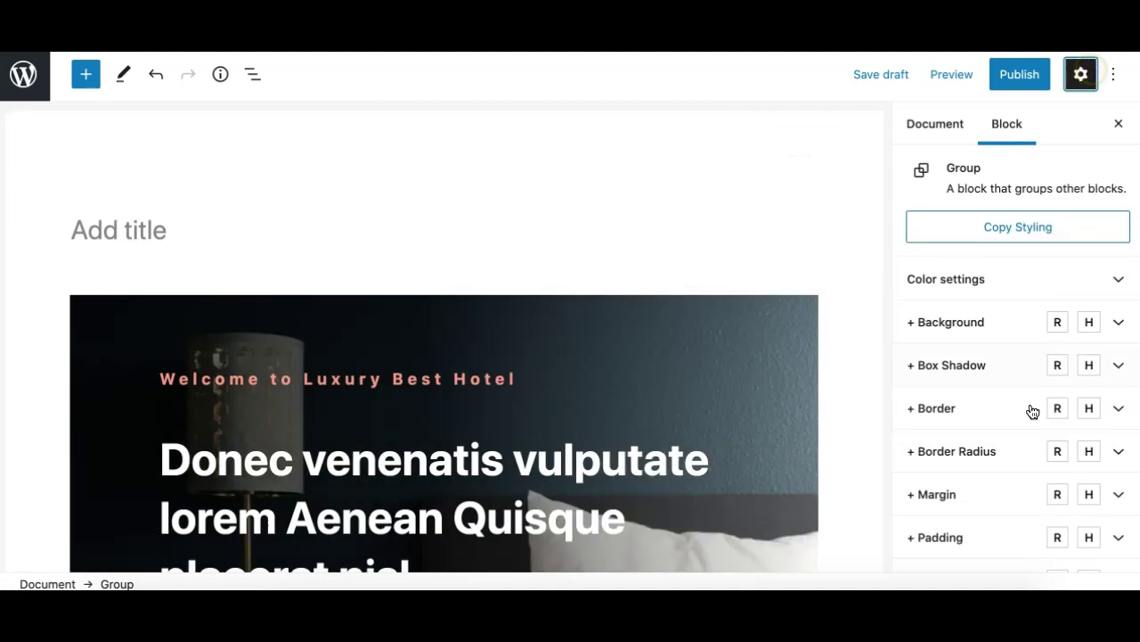
scroll(1028, 437, down, 3)
scroll(1022, 291, up, 2)
scroll(998, 214, up, 2)
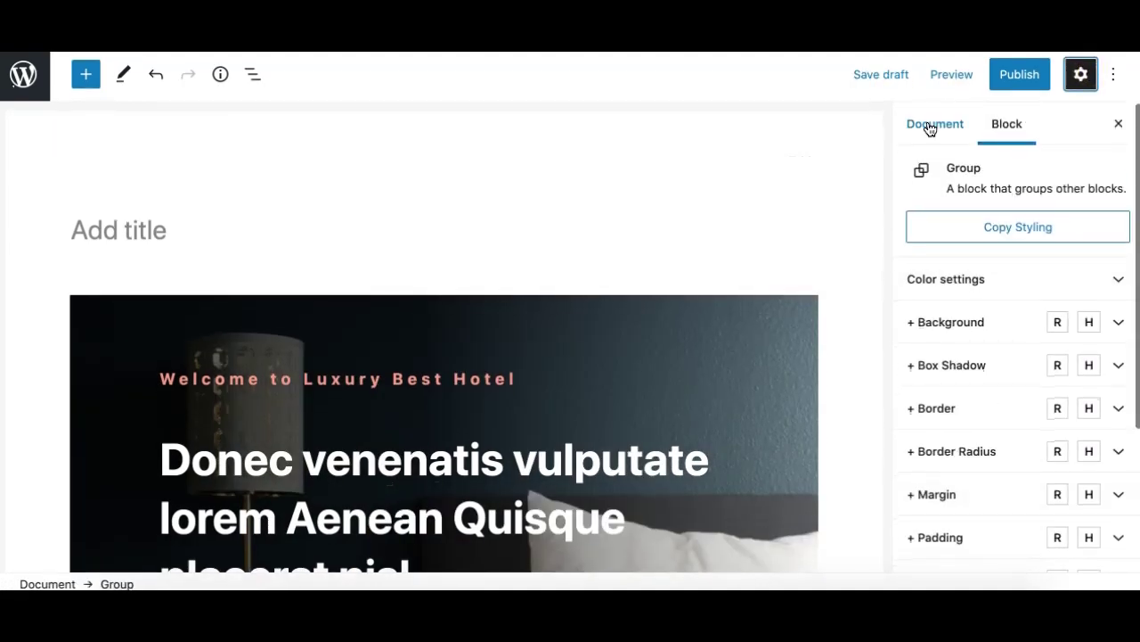
- In Astra Settings, set Sidebar to No Sidebar and Content Layout to Full Width / Stretched
click(931, 124)
scroll(965, 396, down, 4)
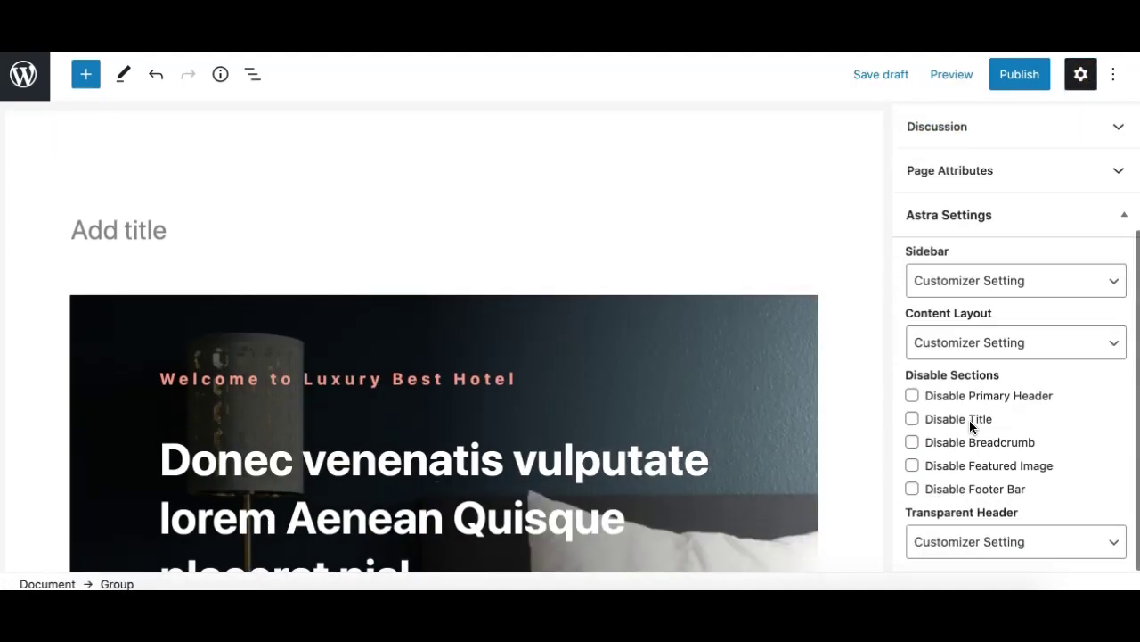
click(956, 286)
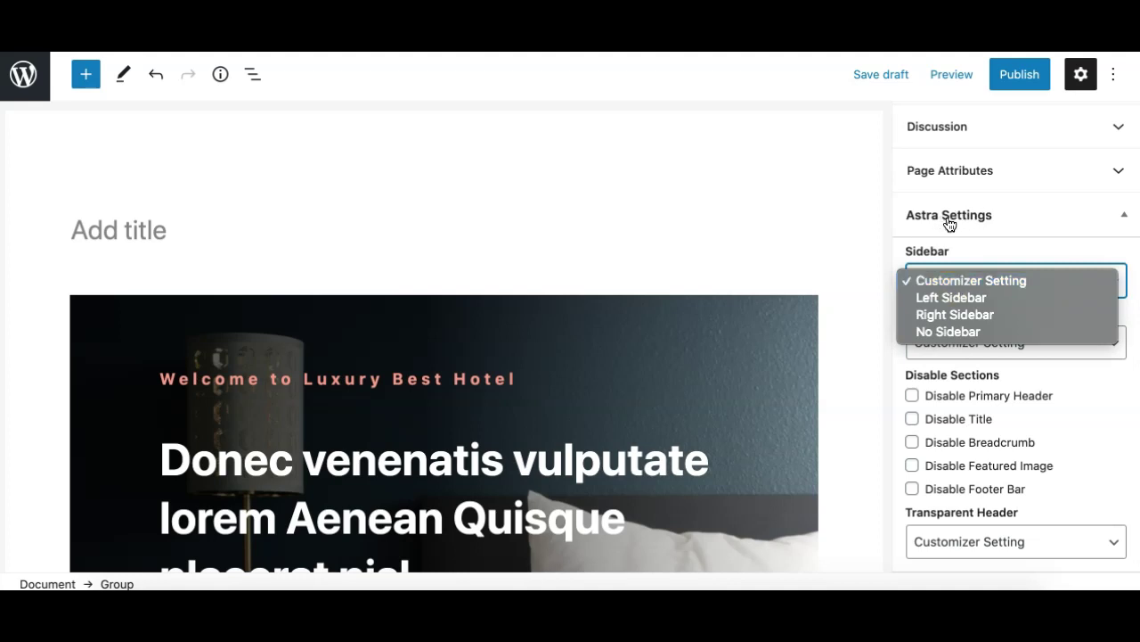
click(929, 334)
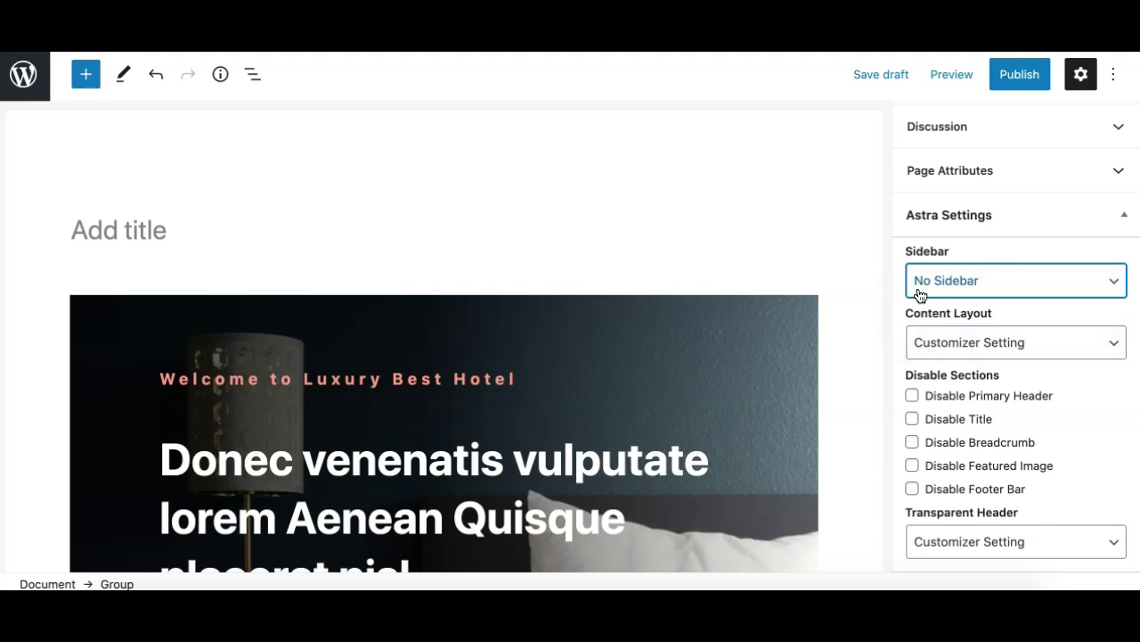
click(936, 344)
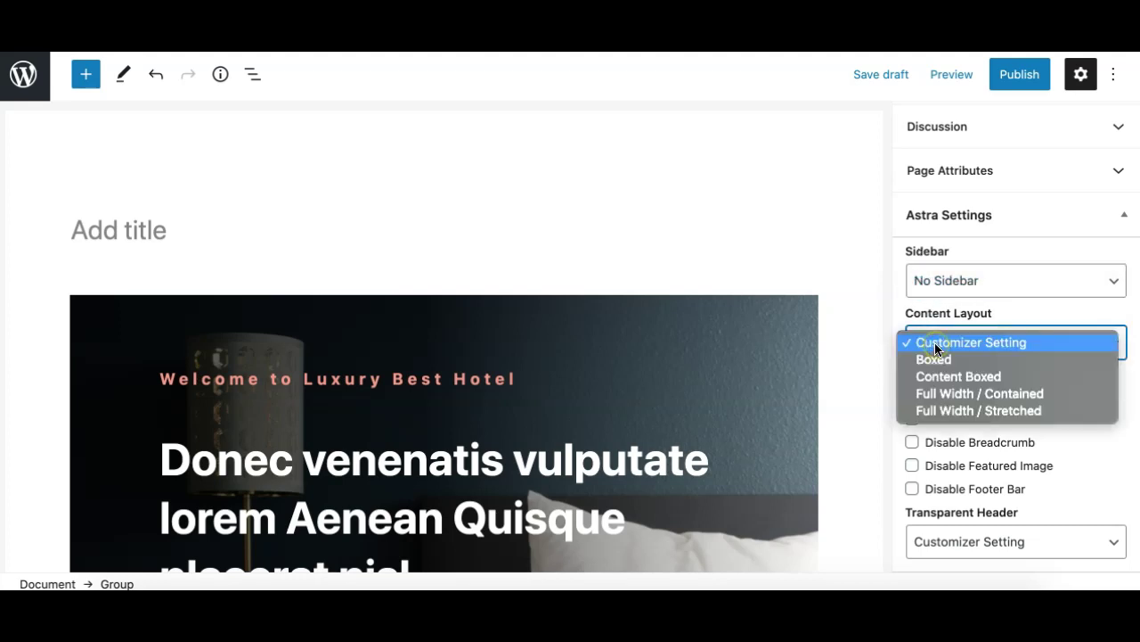
click(923, 411)
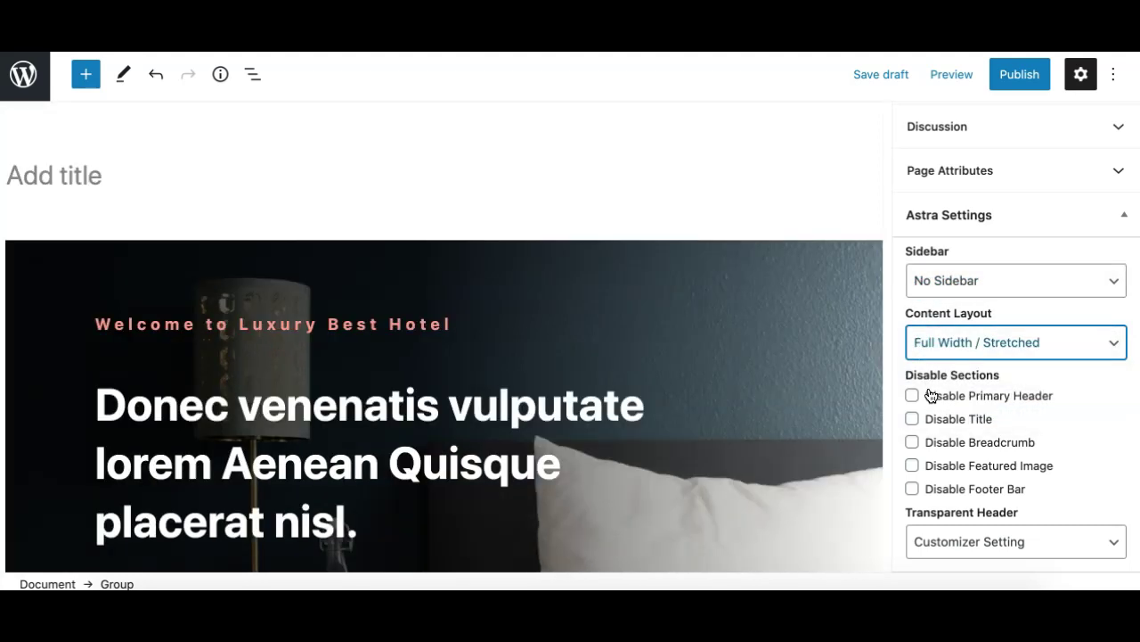
- Disable the primary header, title, breadcrumb and featured image, then save the draft
click(931, 397)
click(931, 420)
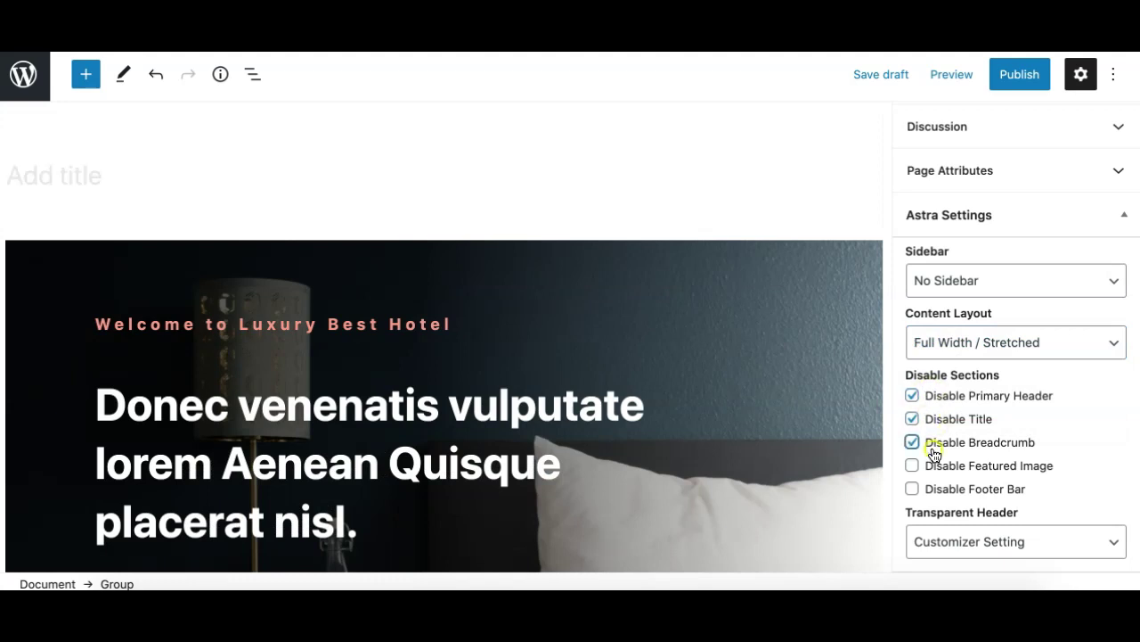
double_click(933, 450)
click(932, 464)
click(880, 75)
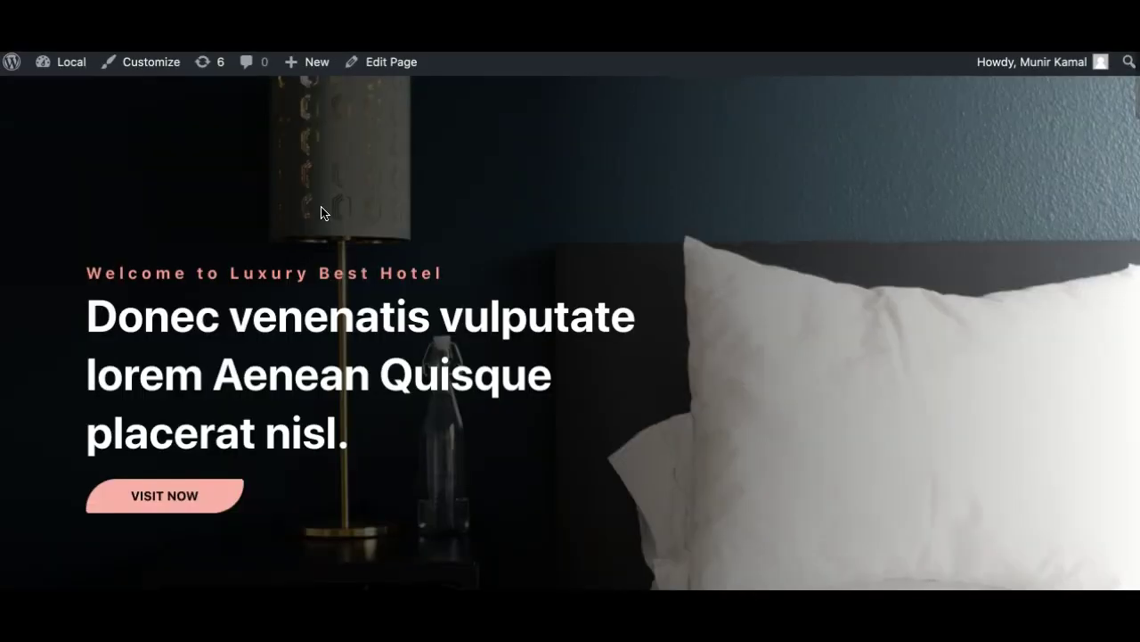
- Scroll the preview through Our Gallery, Enjoy A Tour, destinations, testimonials and Pricing Plan
scroll(373, 269, down, 5)
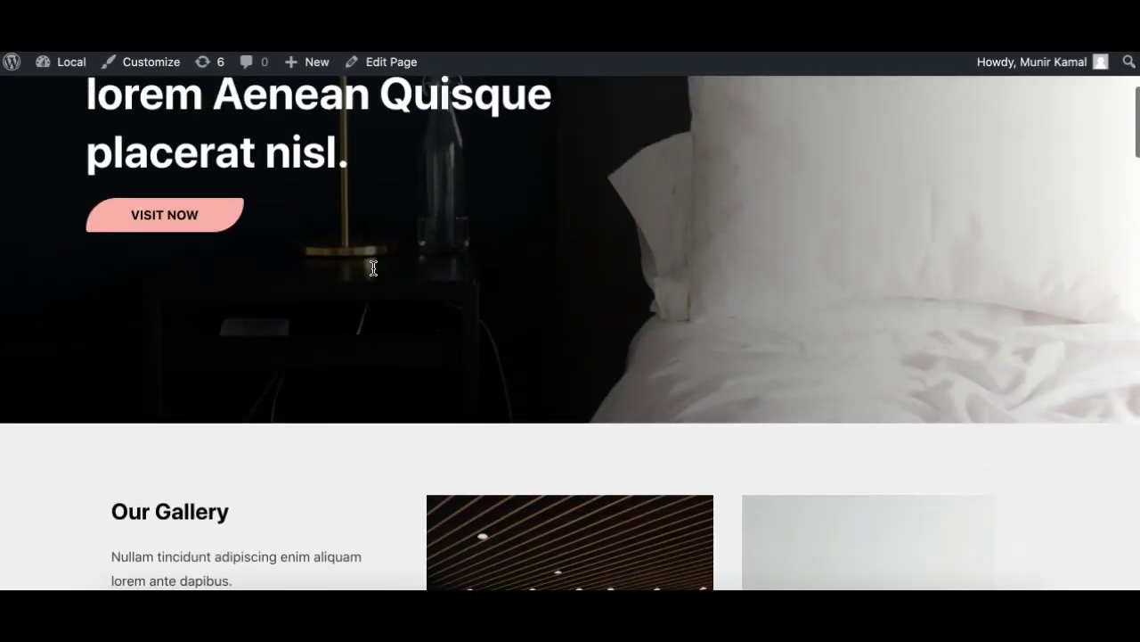
scroll(379, 400, down, 5)
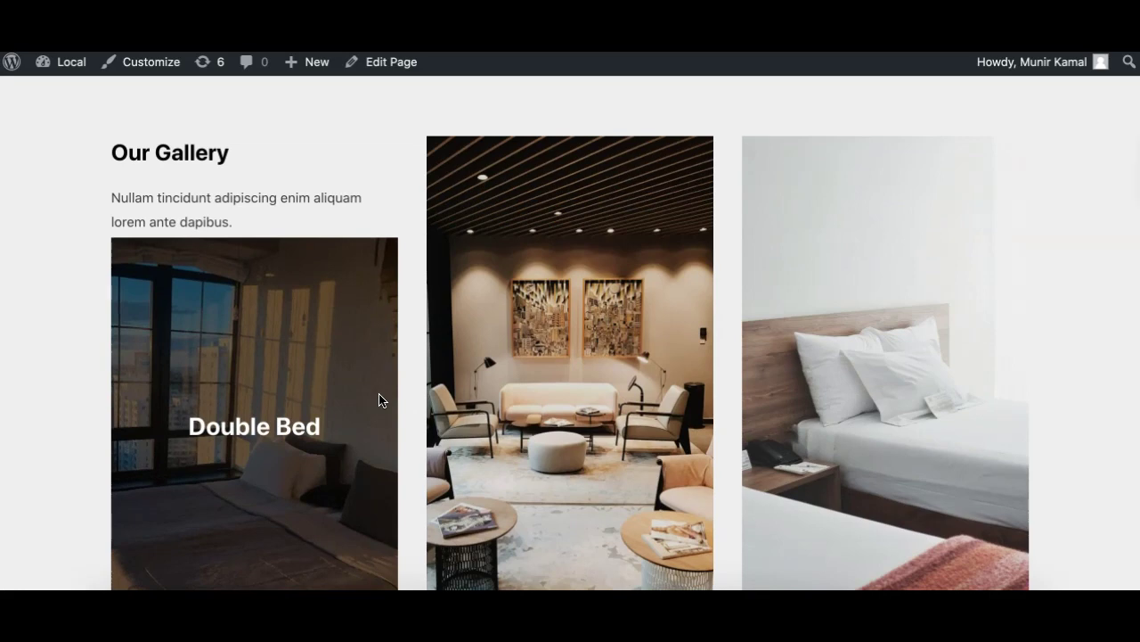
scroll(824, 392, down, 2)
scroll(820, 407, down, 6)
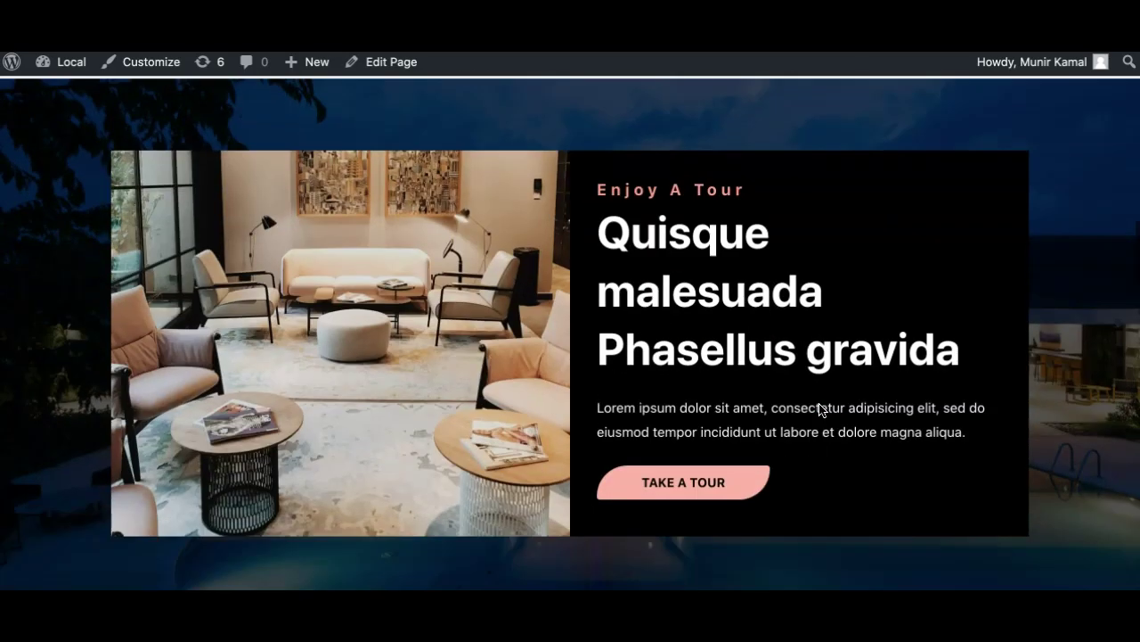
scroll(427, 351, down, 6)
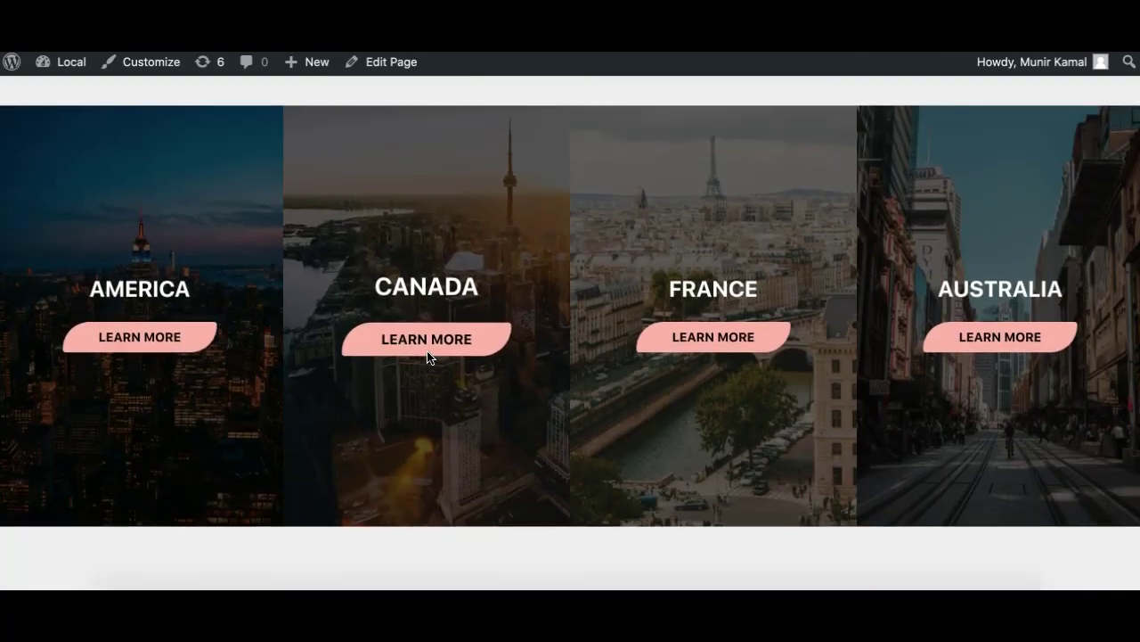
scroll(465, 458, down, 6)
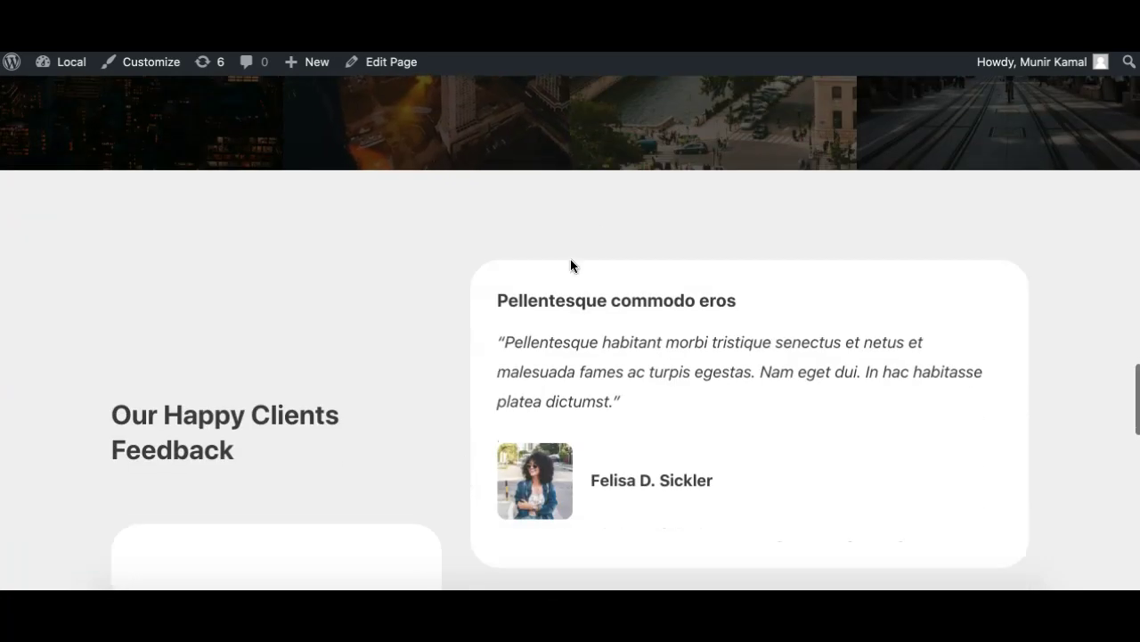
scroll(546, 312, down, 3)
scroll(558, 222, down, 5)
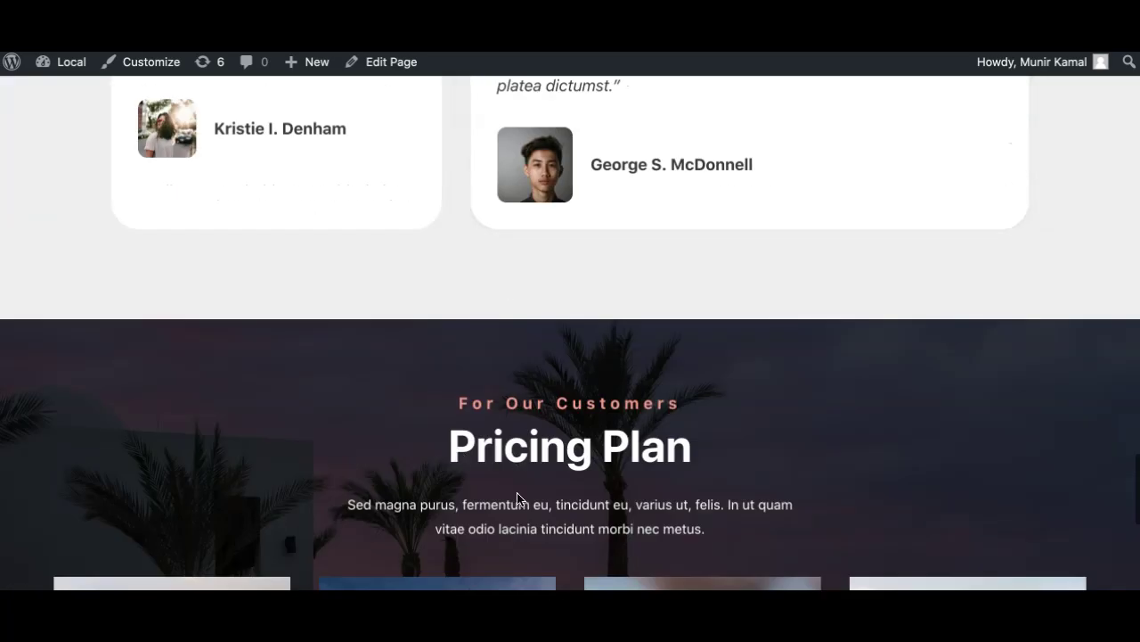
scroll(499, 375, down, 3)
scroll(455, 512, down, 3)
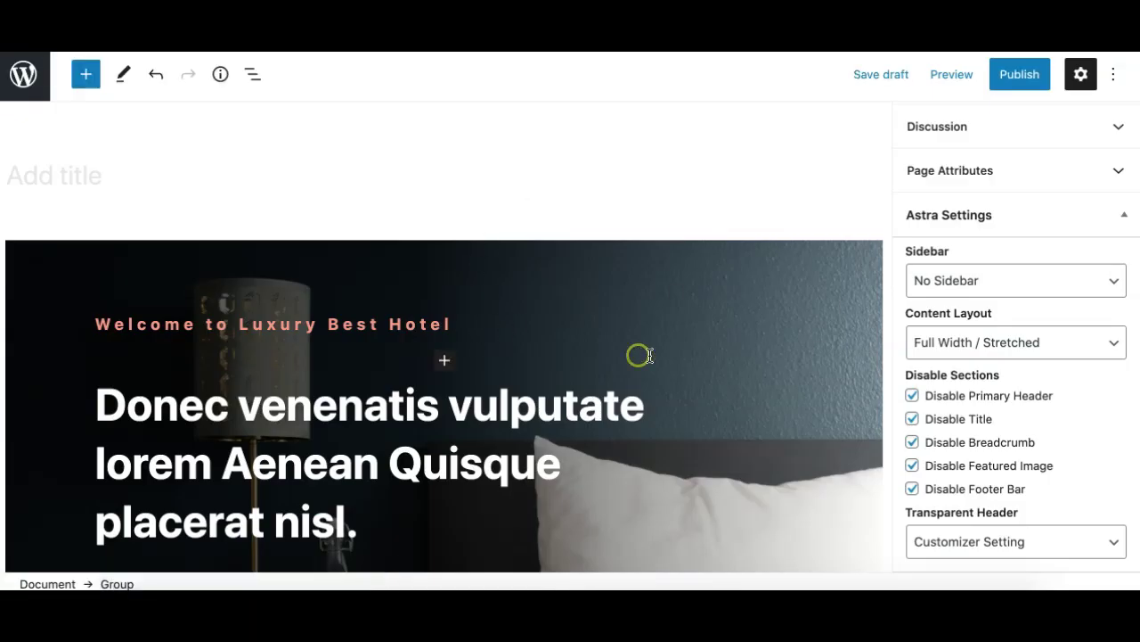
- Select the Luxury Room gallery image block and show its block settings
click(637, 353)
scroll(606, 435, down, 2)
scroll(516, 395, down, 5)
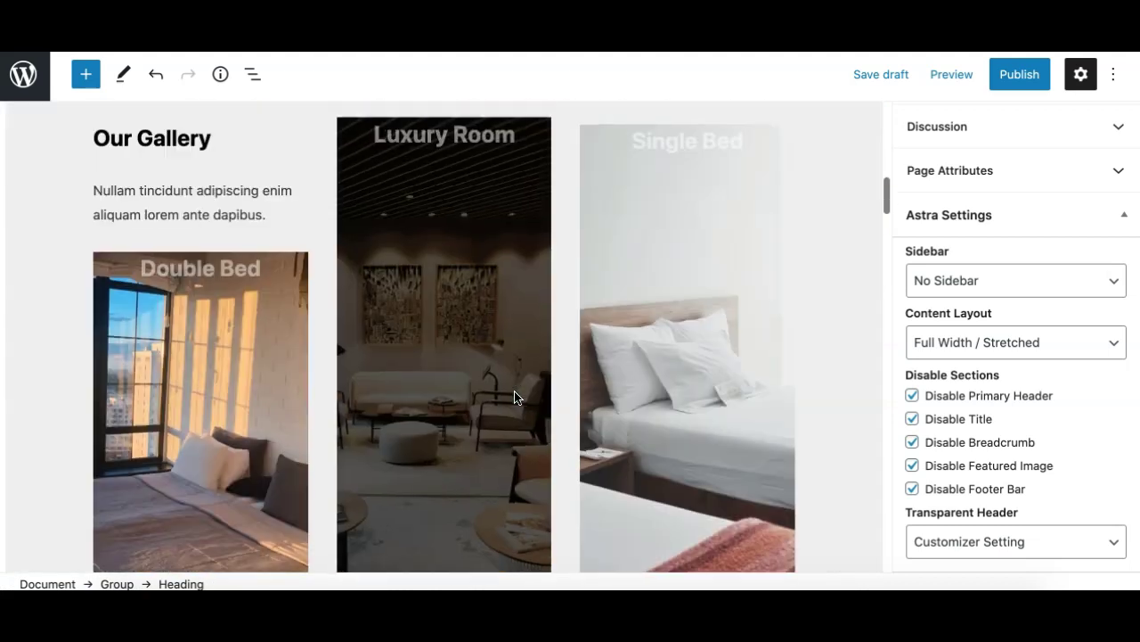
scroll(517, 395, down, 2)
click(398, 345)
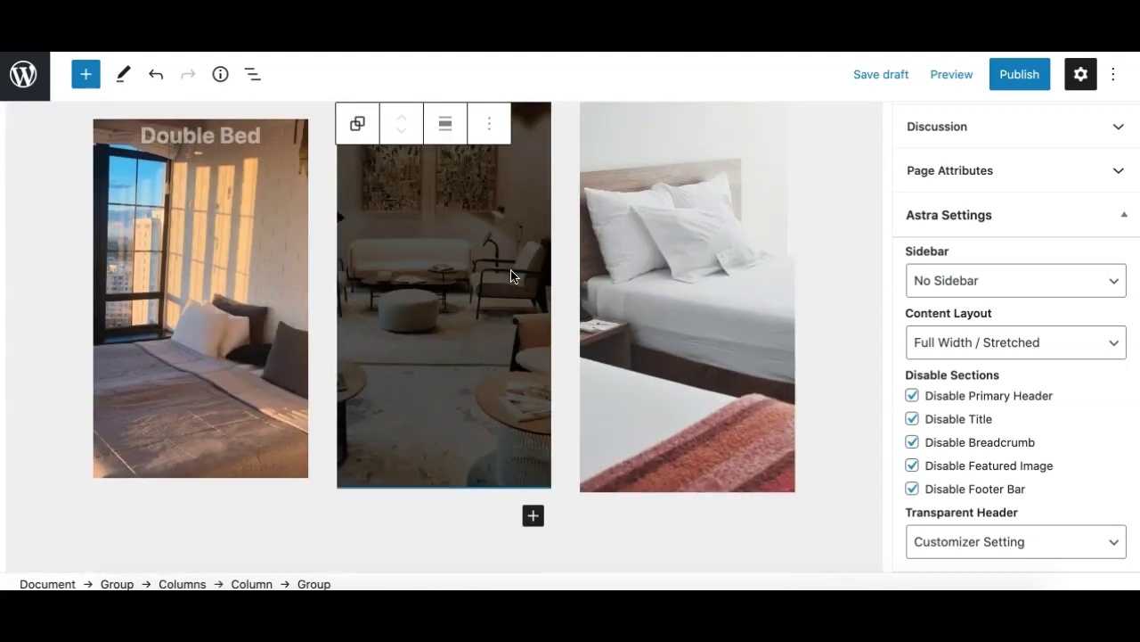
click(1109, 217)
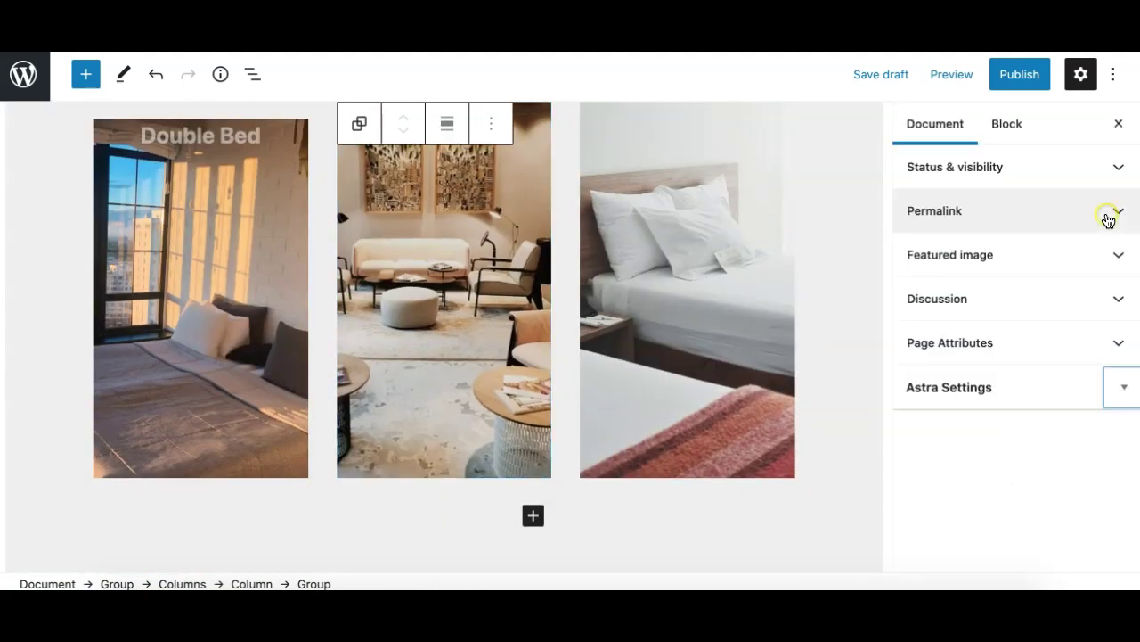
click(997, 125)
- Set the Luxury Room block's background type to Media
scroll(989, 348, down, 2)
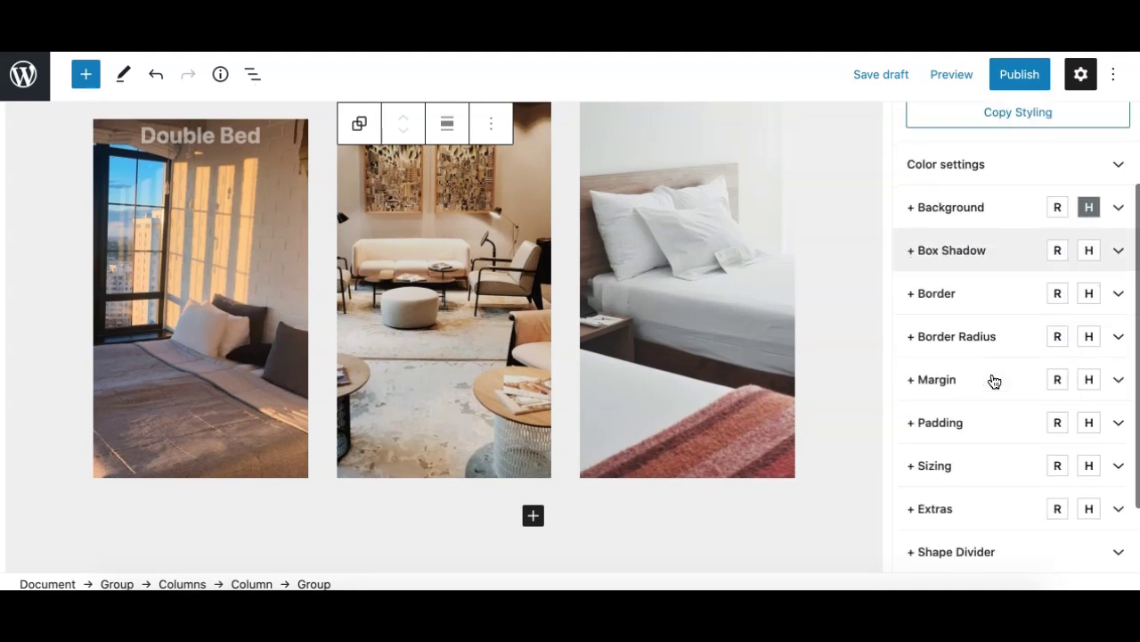
scroll(967, 385, down, 2)
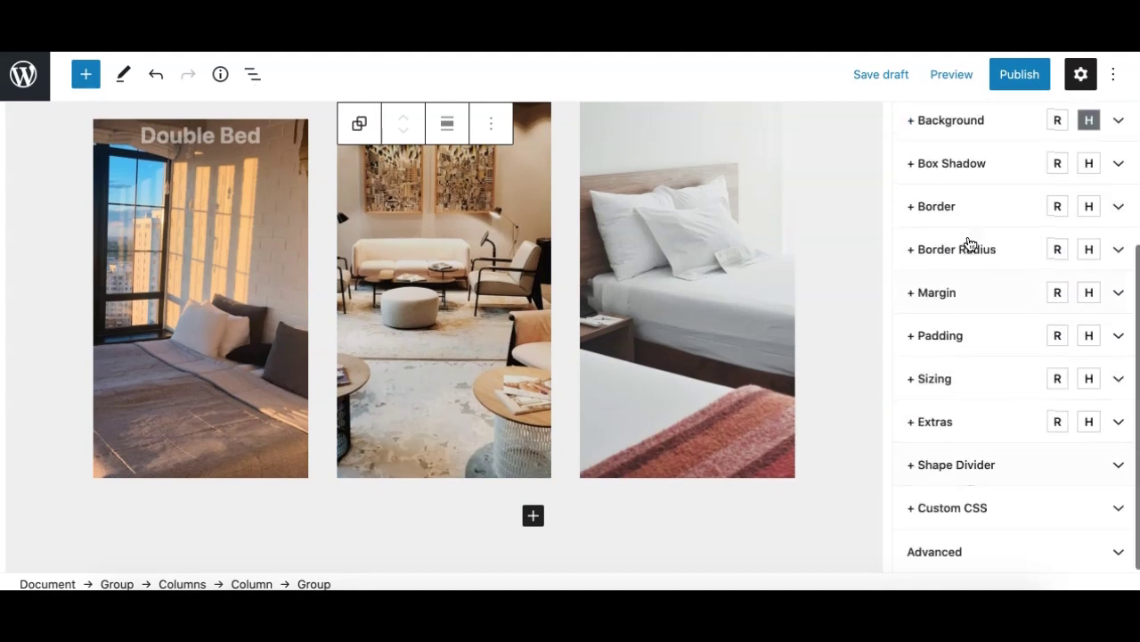
scroll(971, 192, up, 2)
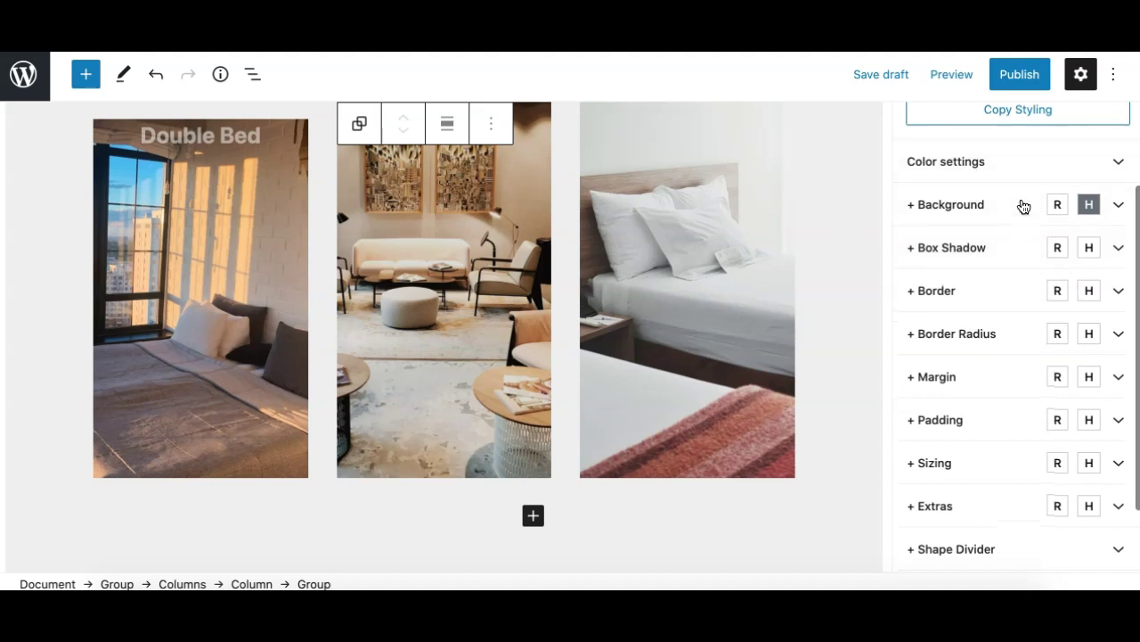
click(1000, 204)
scroll(745, 257, up, 5)
scroll(746, 257, down, 2)
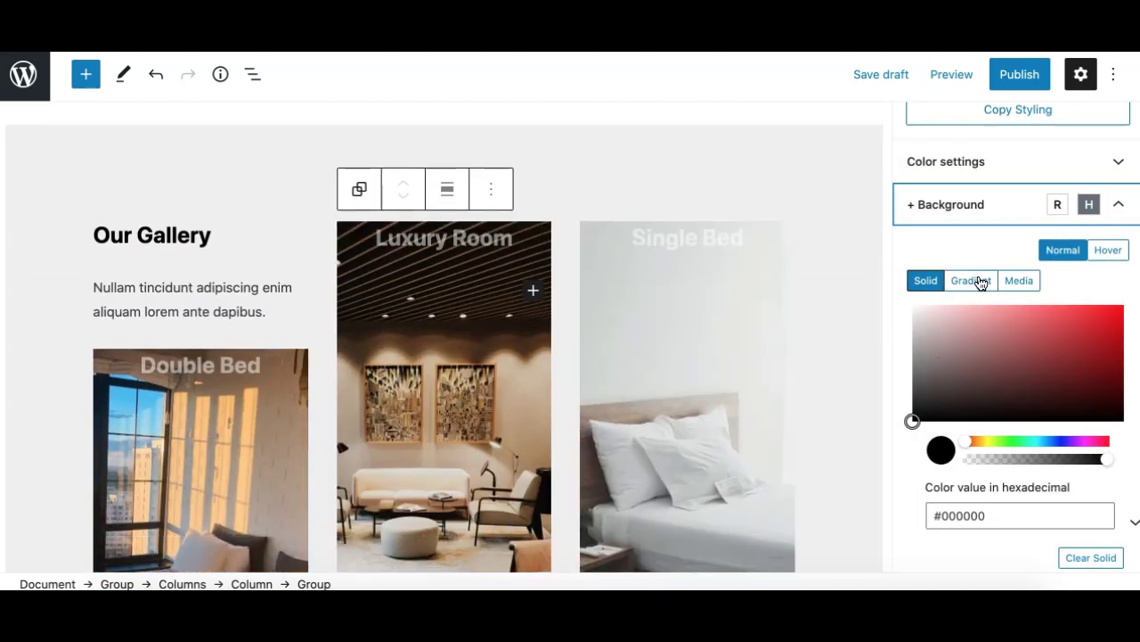
click(971, 280)
click(1020, 281)
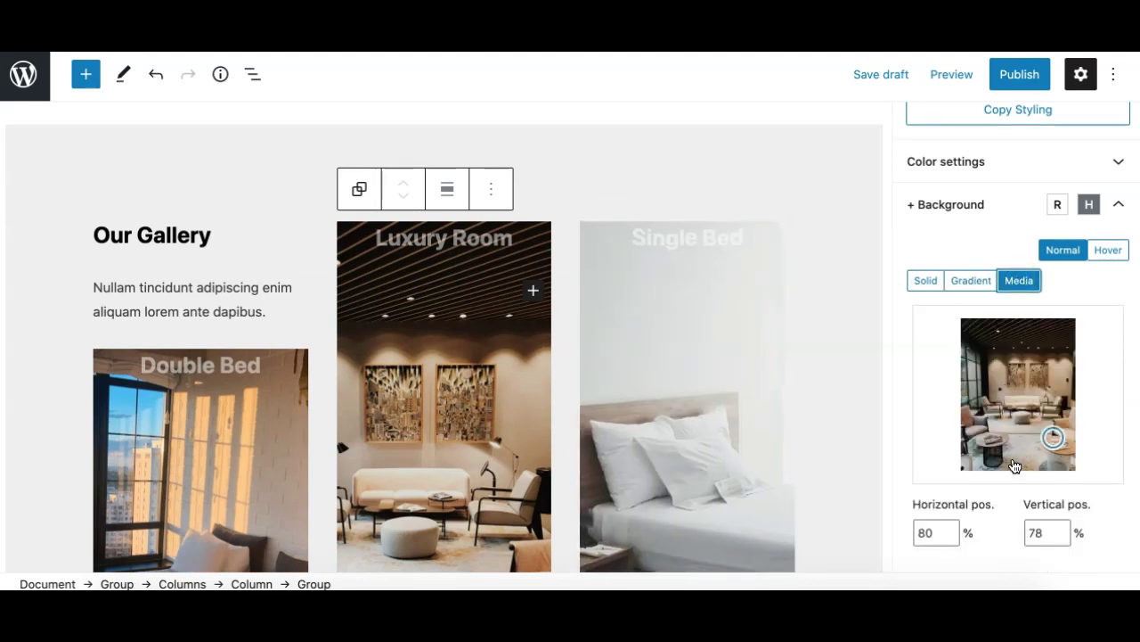
- Move the background focal point to 89% horizontal and 57% vertical
scroll(771, 477, down, 1)
scroll(771, 477, down, 2)
mouse_move(1053, 436)
mouse_down()
mouse_move(997, 423)
mouse_move(1006, 383)
mouse_move(1063, 406)
mouse_up()
scroll(810, 515, down, 5)
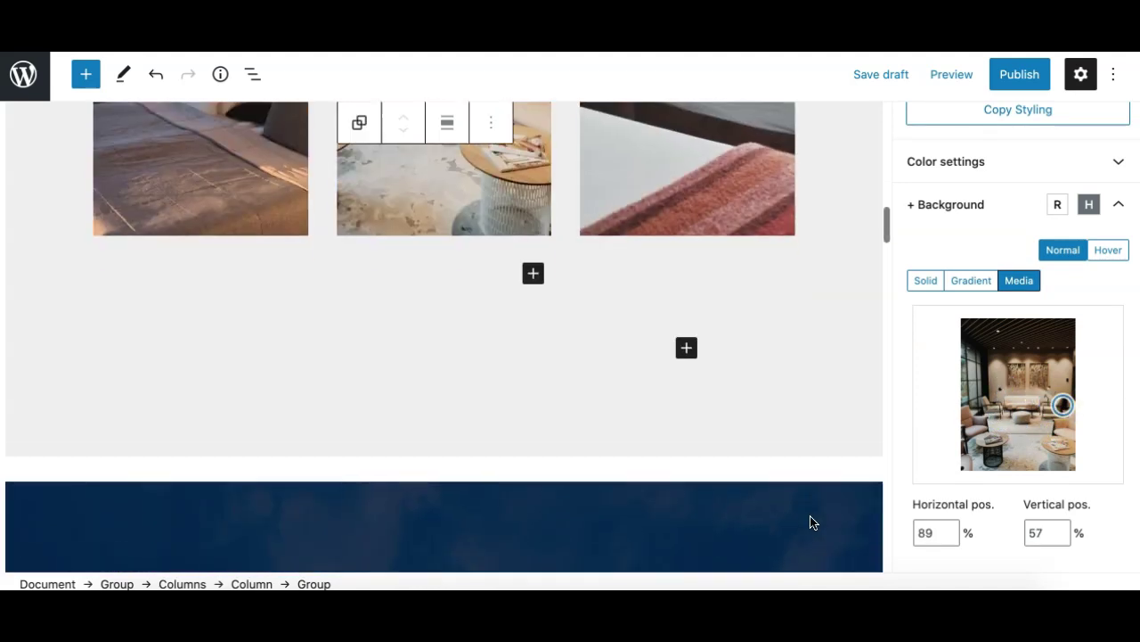
scroll(799, 420, down, 1)
scroll(700, 234, down, 4)
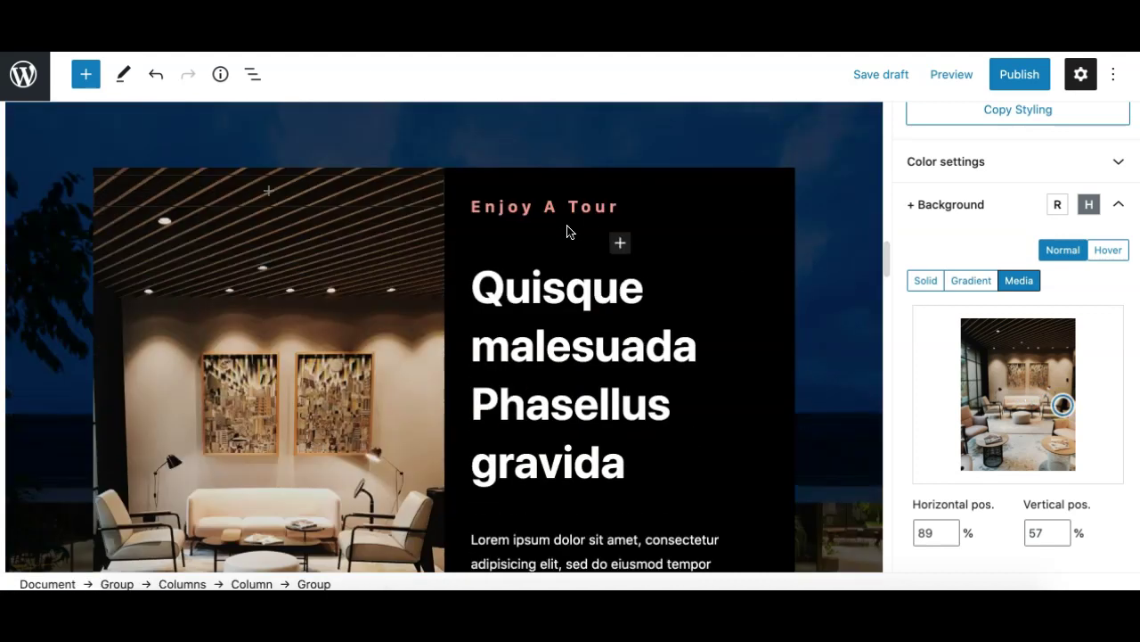
- Select the Enjoy A Tour section's group and scroll through it
click(566, 232)
scroll(1022, 337, down, 1)
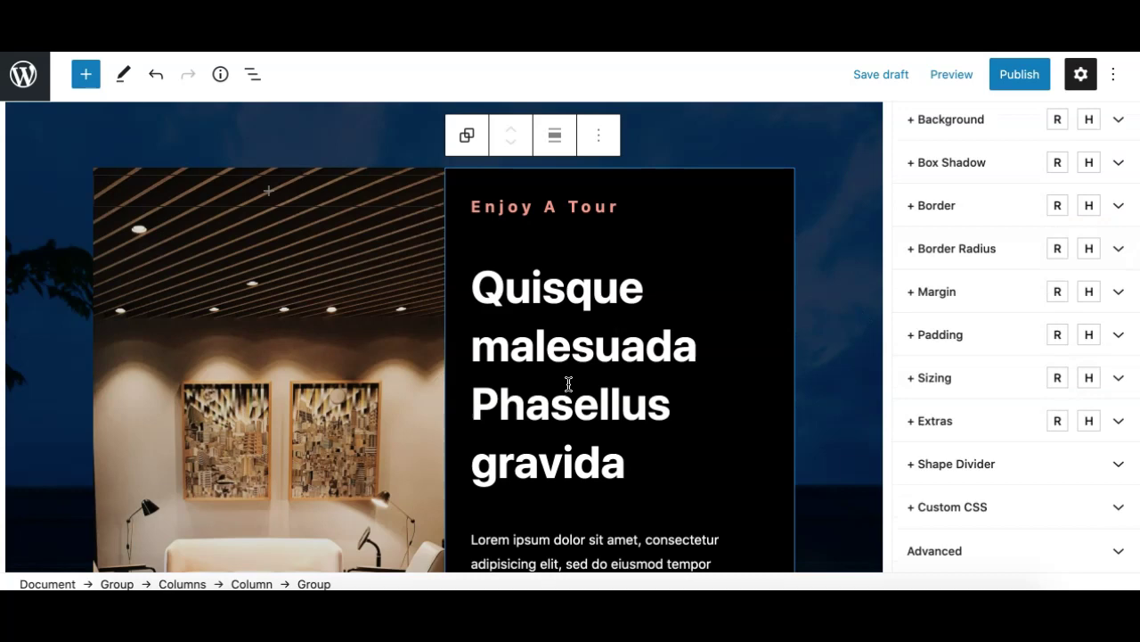
scroll(318, 406, down, 5)
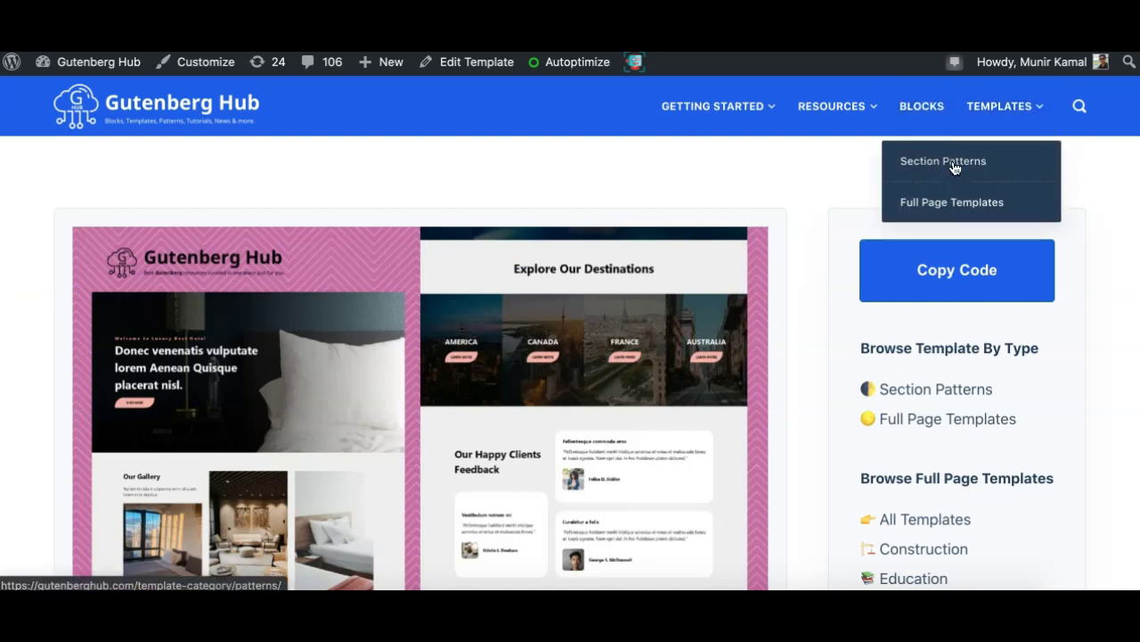
- Open Full Page Templates, then switch to Section Patterns and browse down the list
click(949, 204)
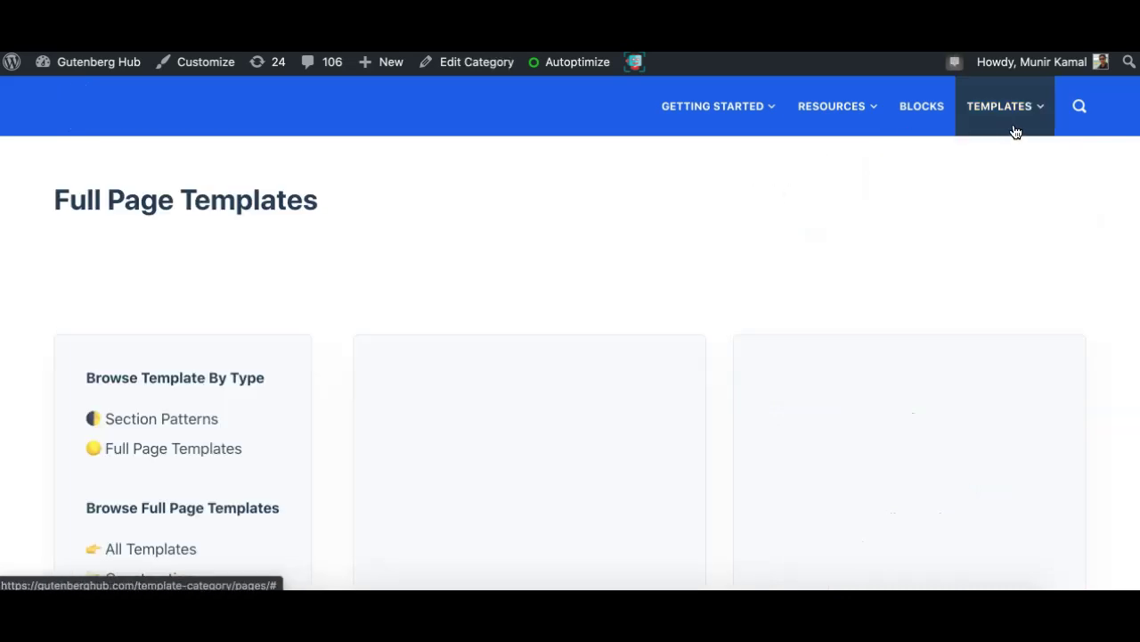
scroll(446, 257, down, 3)
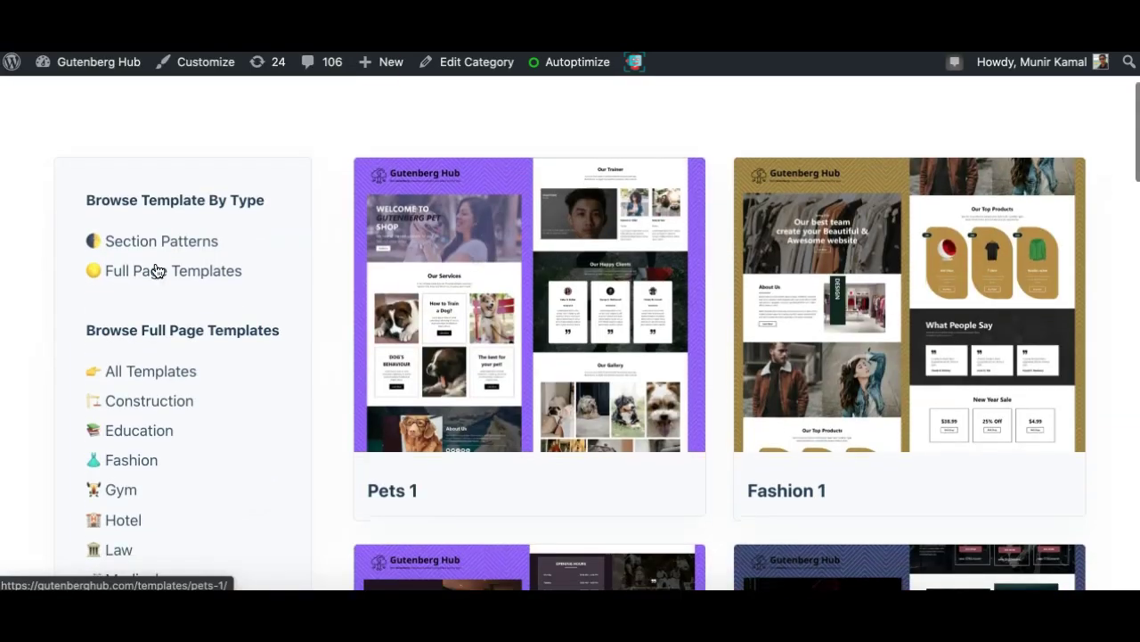
click(201, 259)
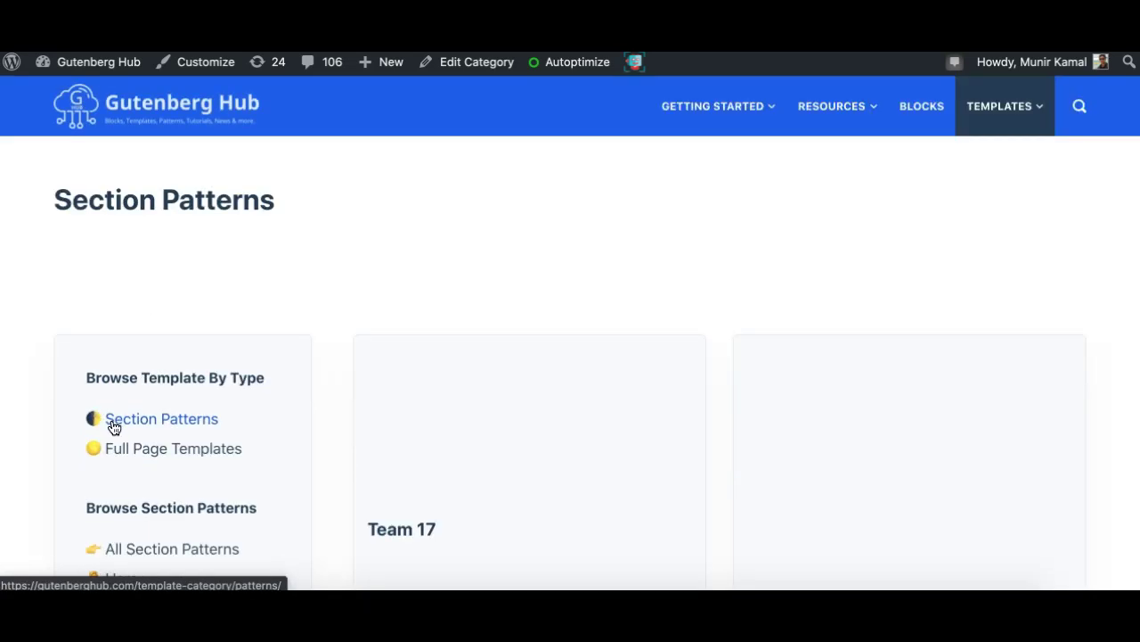
scroll(117, 338, down, 1)
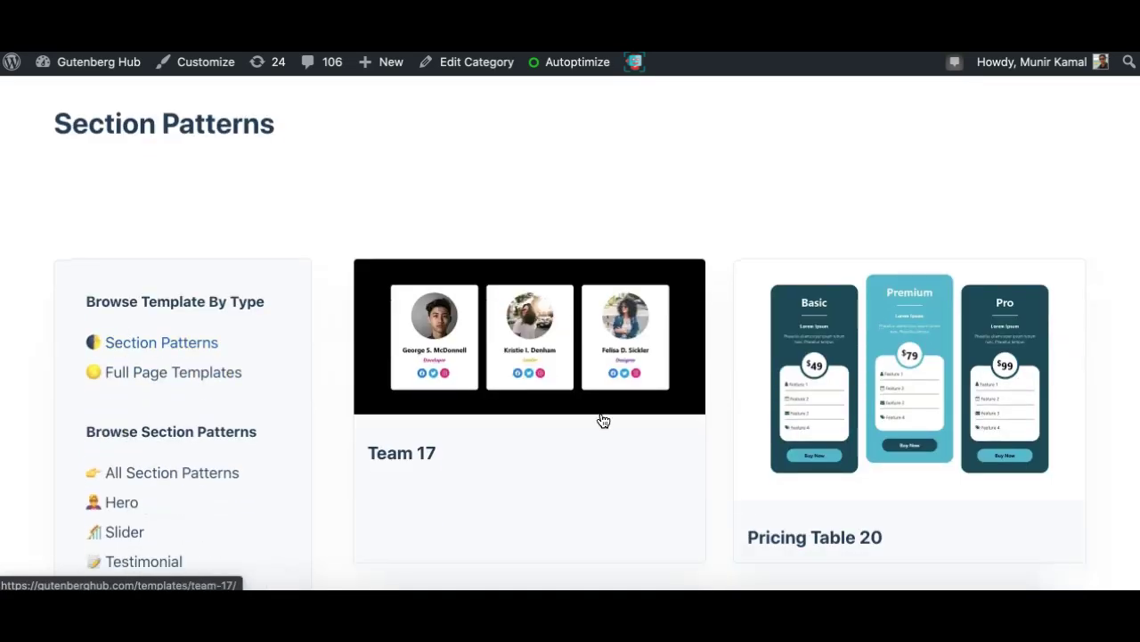
scroll(602, 419, down, 2)
scroll(602, 420, down, 10)
scroll(602, 420, down, 3)
scroll(602, 420, down, 5)
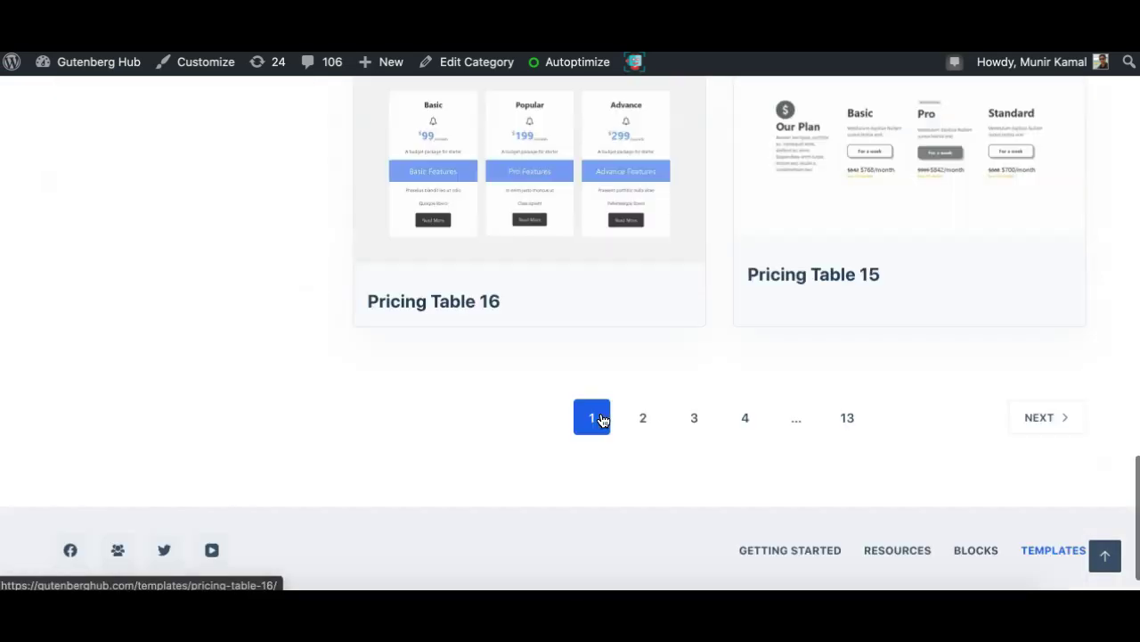
- Scroll back up and return to the Full Page Templates listing
scroll(602, 420, up, 8)
scroll(603, 419, up, 10)
scroll(602, 420, up, 3)
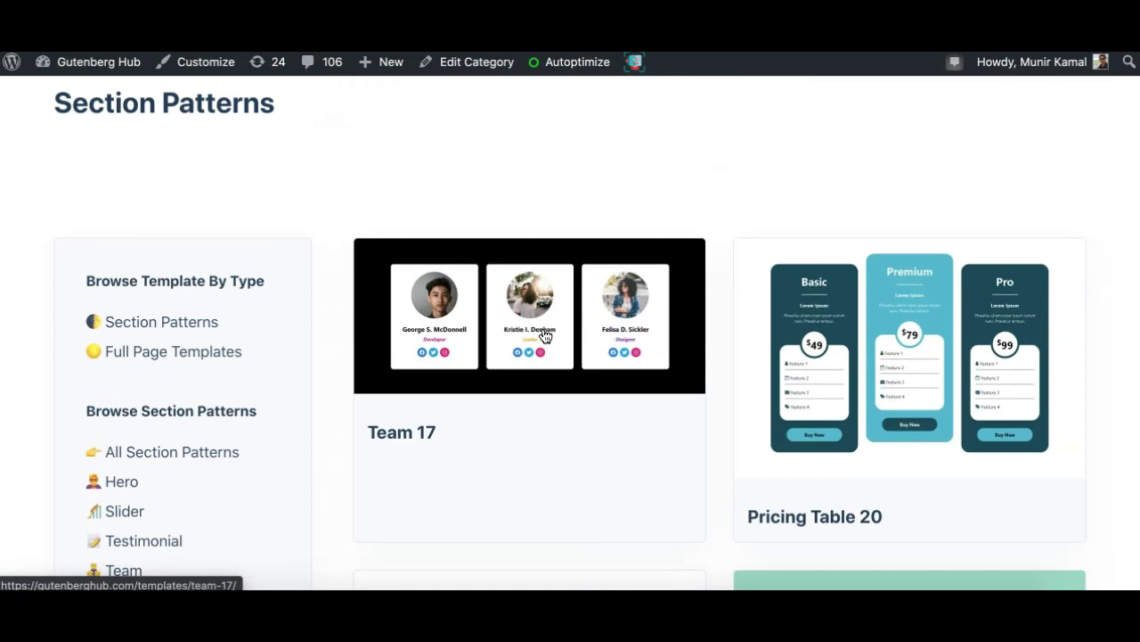
click(181, 358)
scroll(586, 351, up, 2)
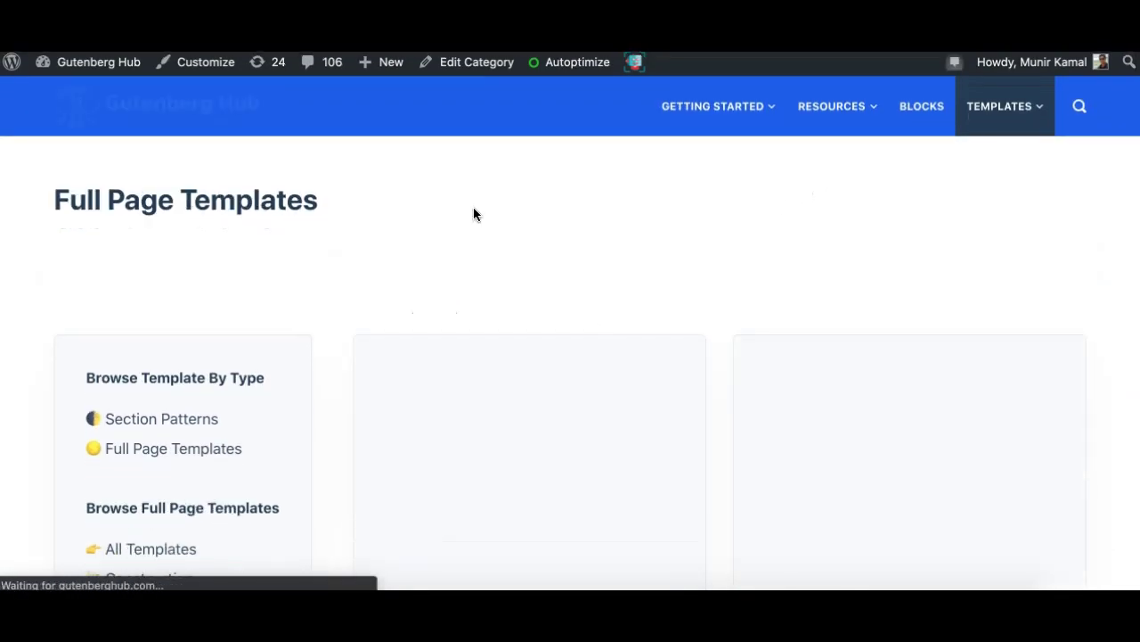
- Load the Gutenberg Hub home page and focus its weekly updates email field, dismissing suggestions
click(172, 99)
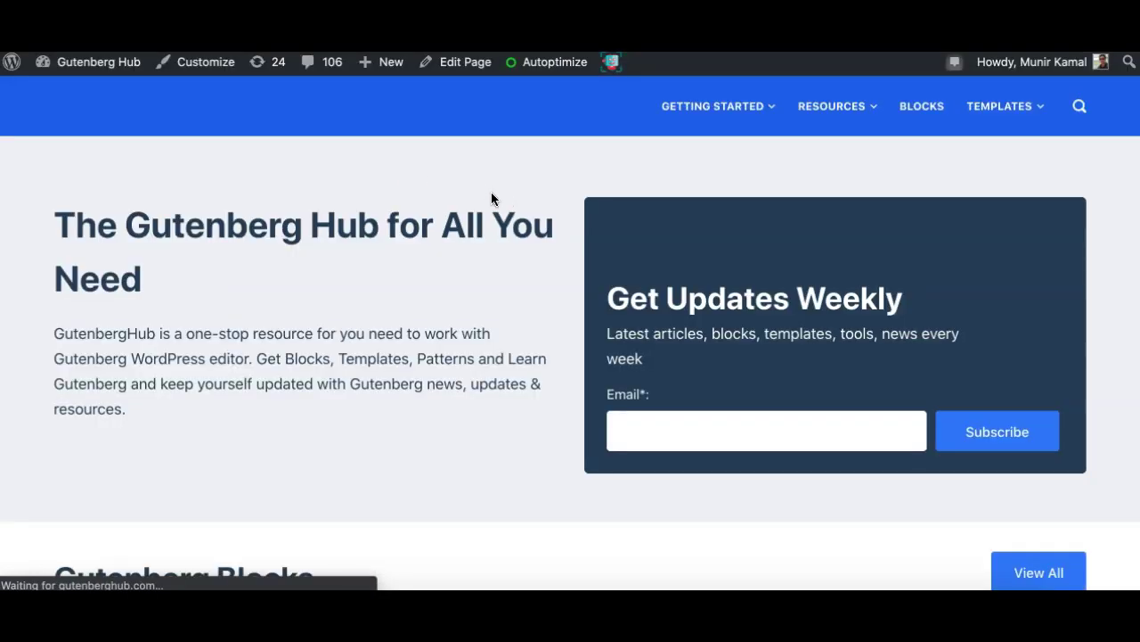
click(670, 421)
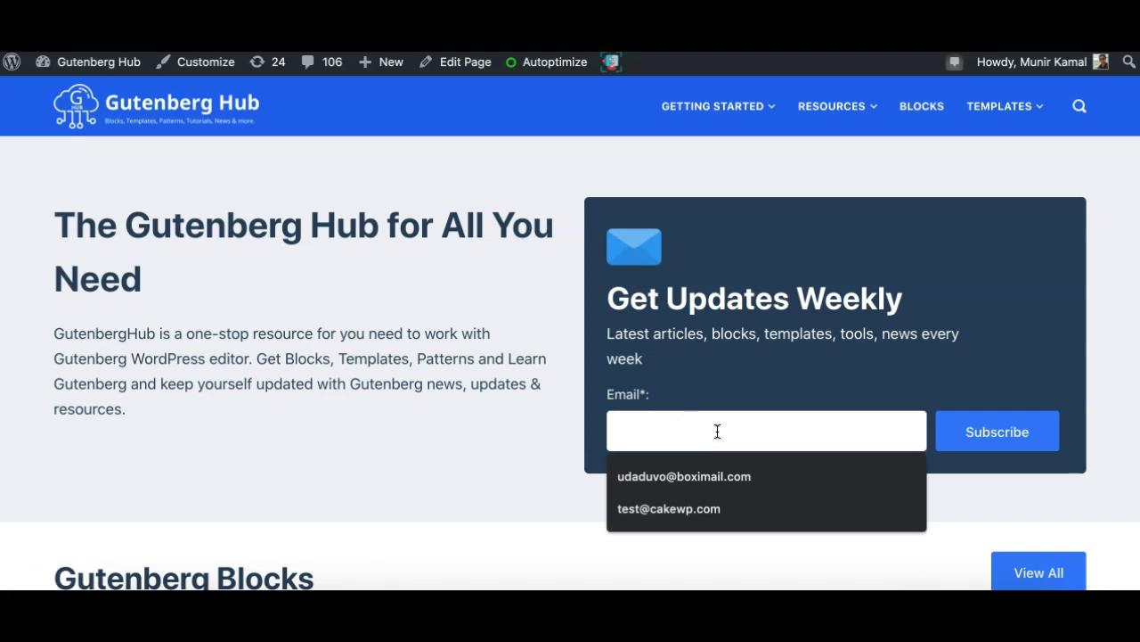
click(563, 383)
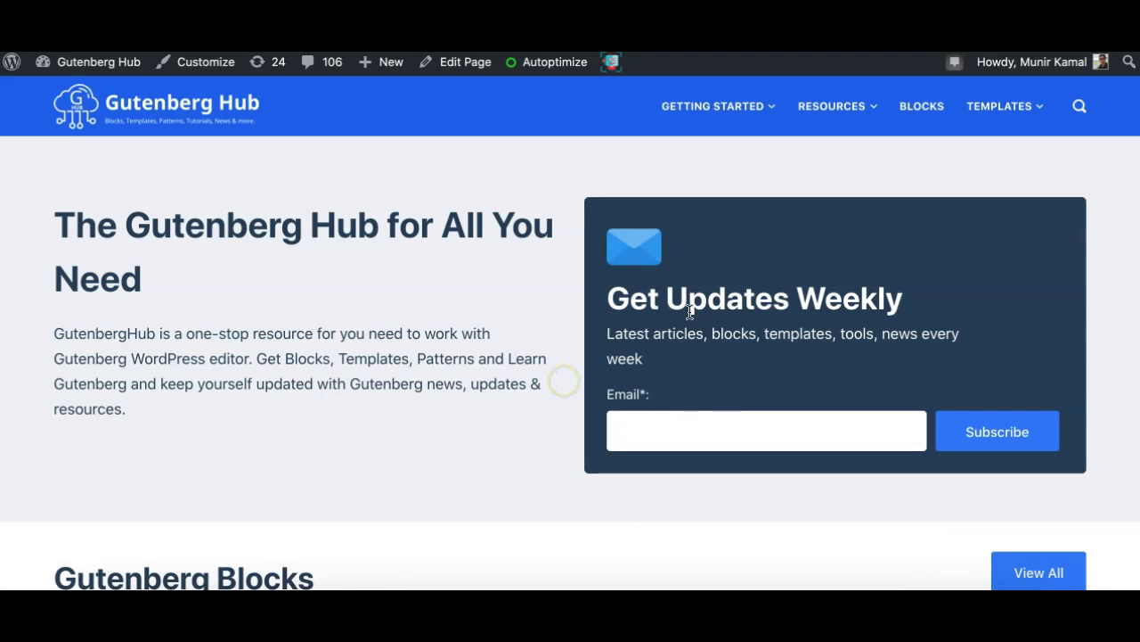